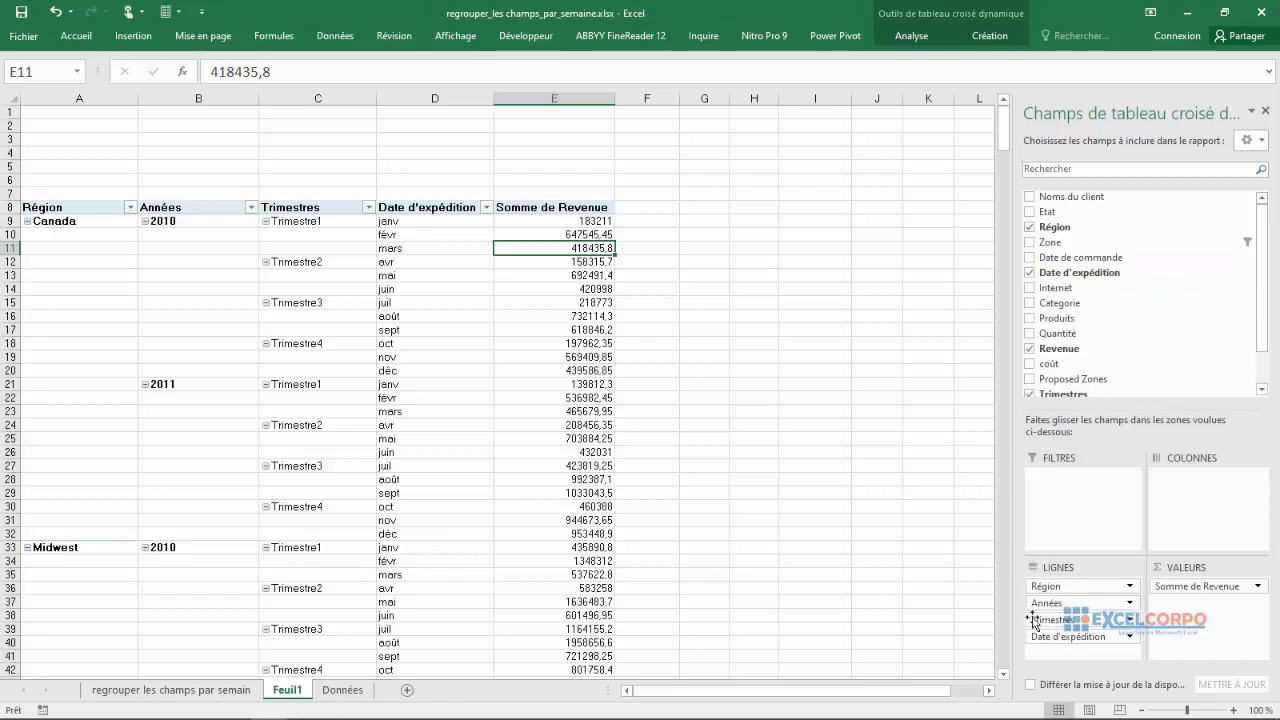
# - Check the date grouping of the Années row field, keeping the Mois, Trimestres and Années levels
pyautogui.click(193, 221)
pyautogui.rightClick(193, 222)
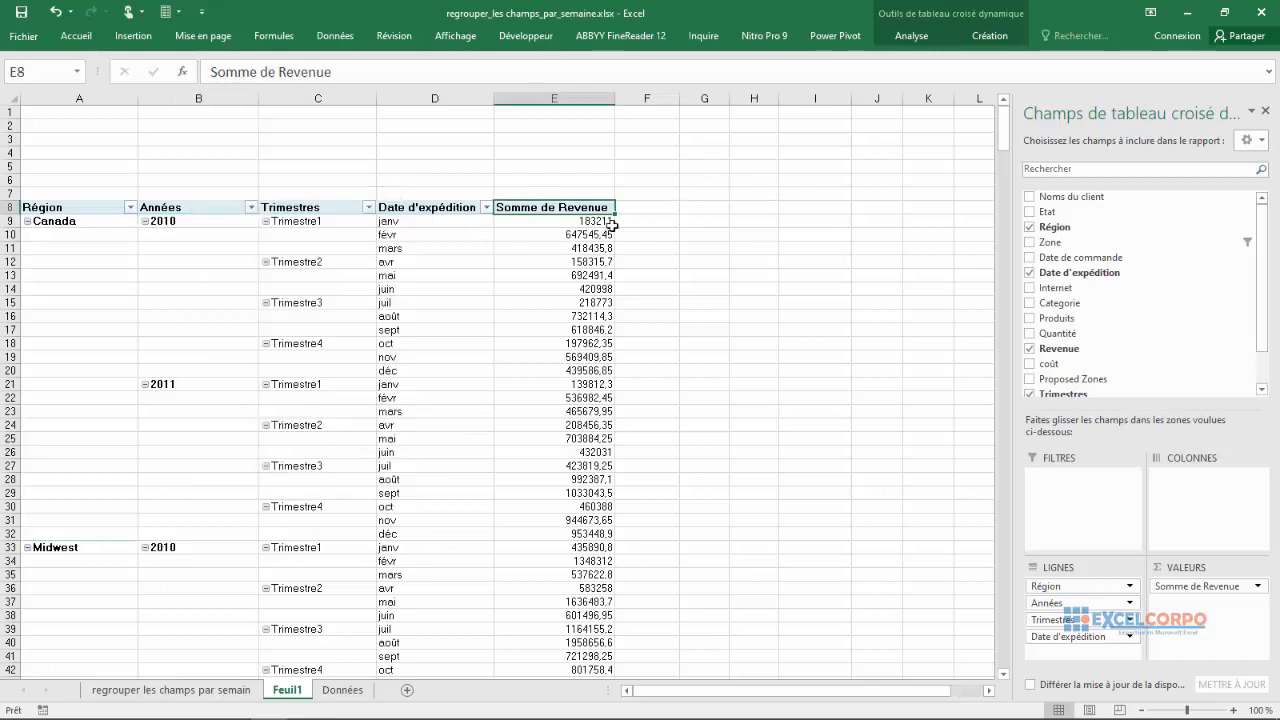
pyautogui.click(500, 249)
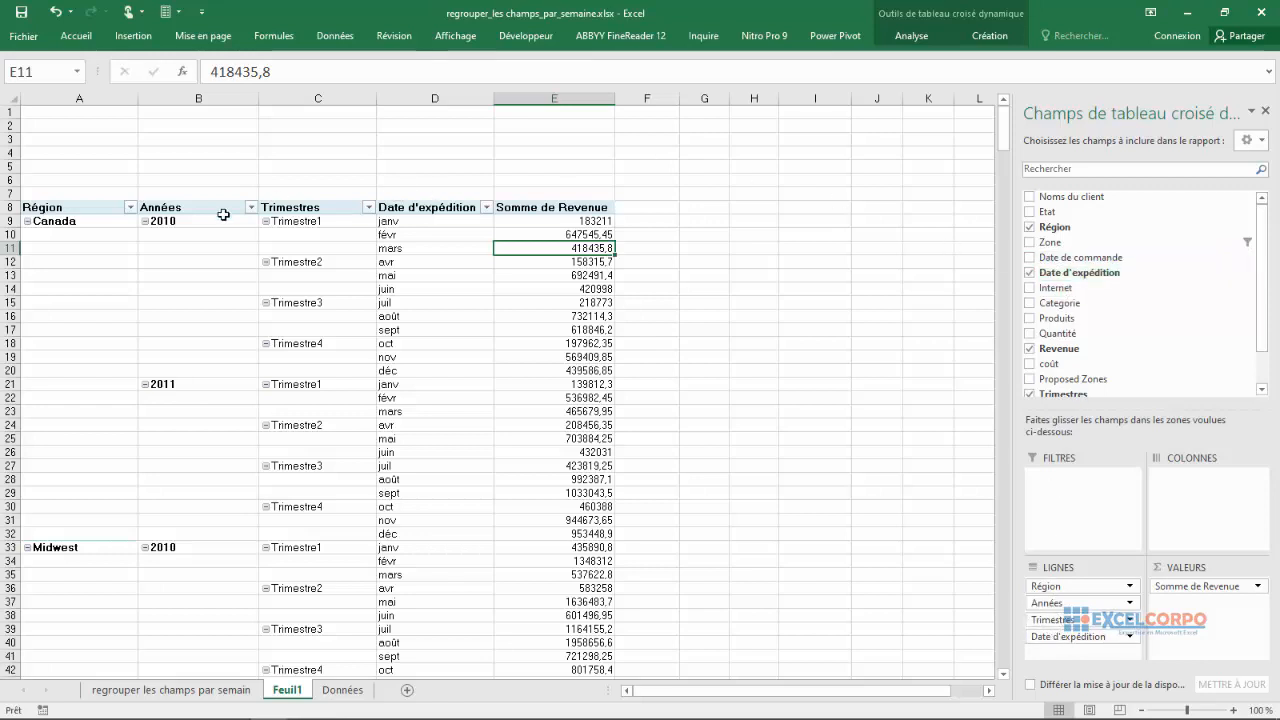
pyautogui.click(193, 221)
pyautogui.rightClick(195, 223)
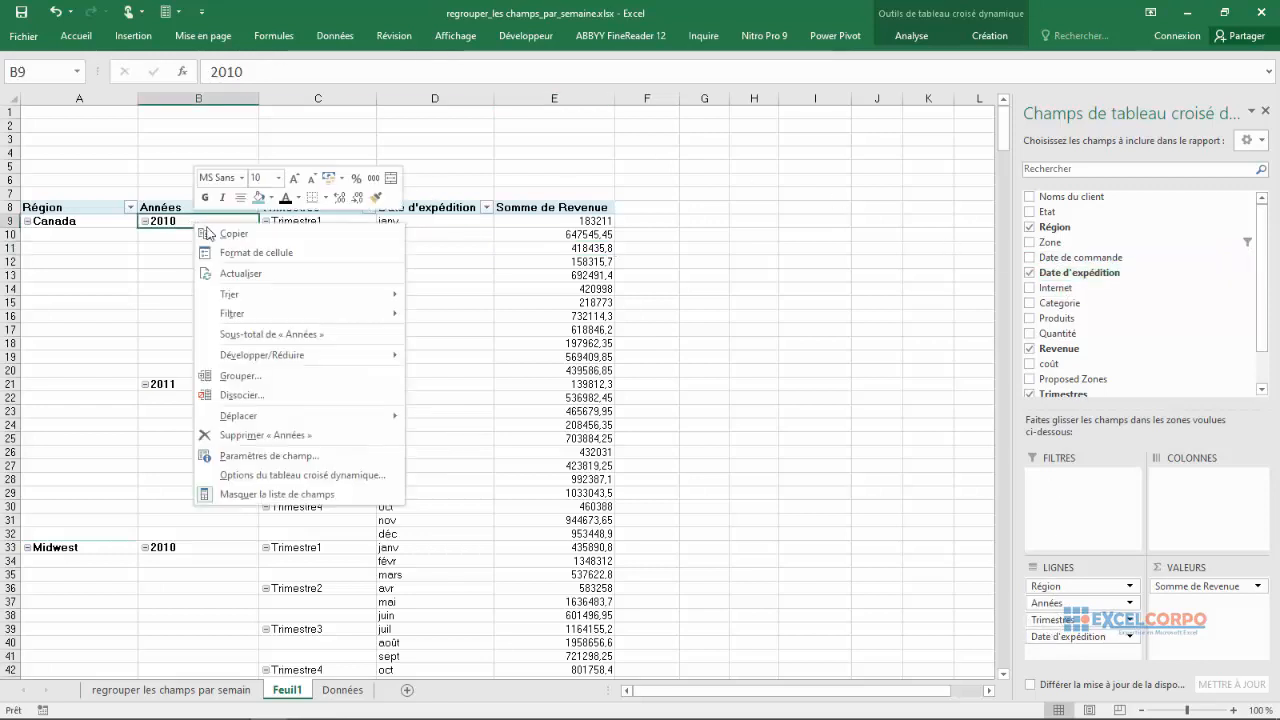
pyautogui.click(245, 385)
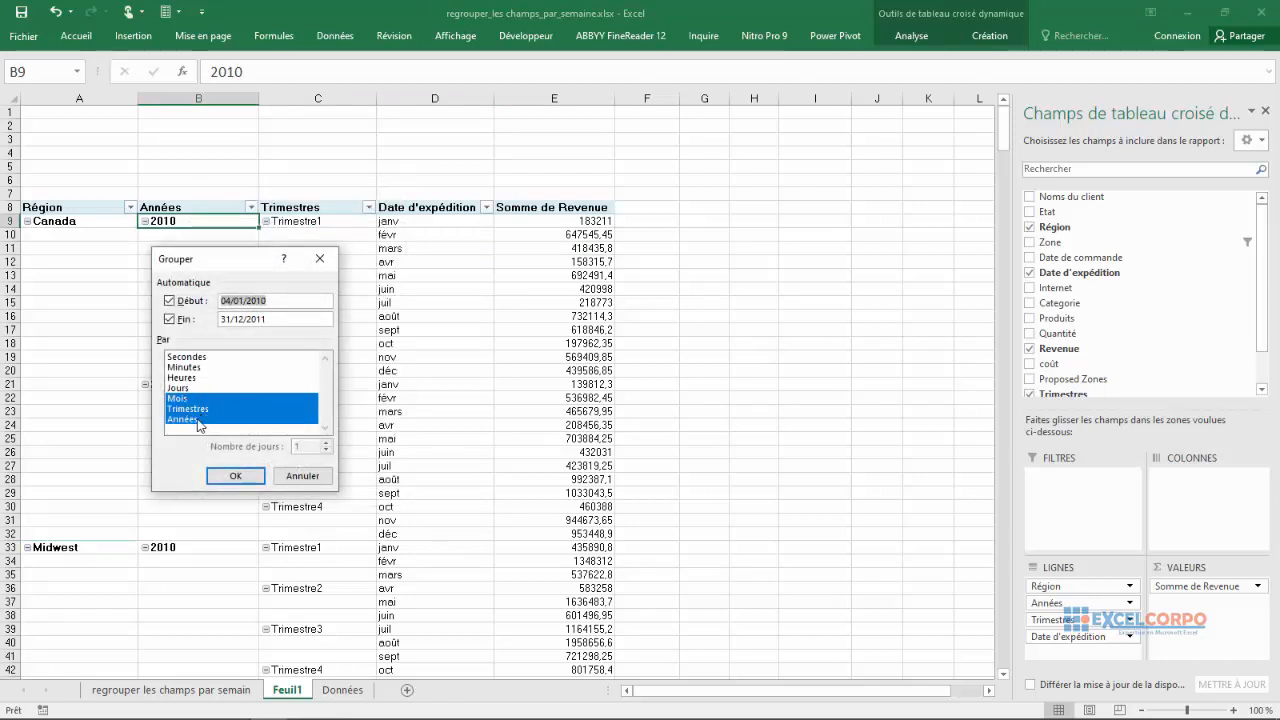
pyautogui.click(235, 476)
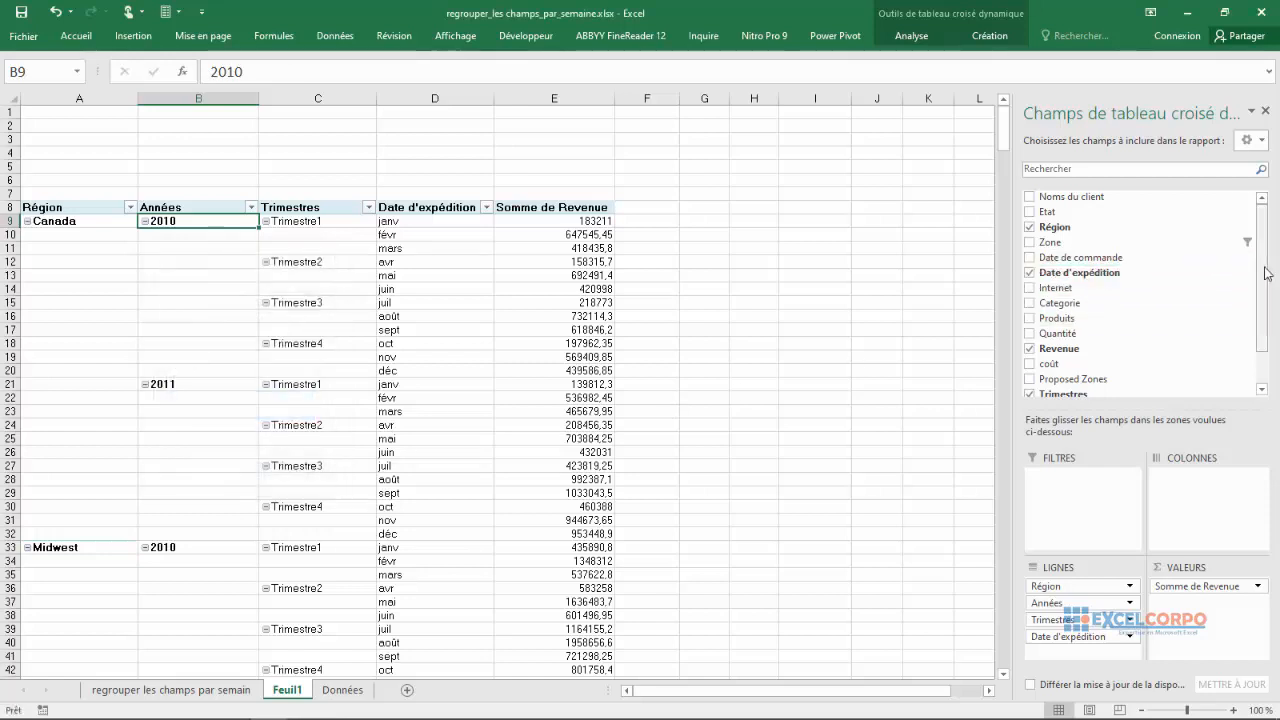
# - Add the Date de commande field to the pivot table's column area
pyautogui.moveTo(1265, 272); pyautogui.dragTo(1263, 316)
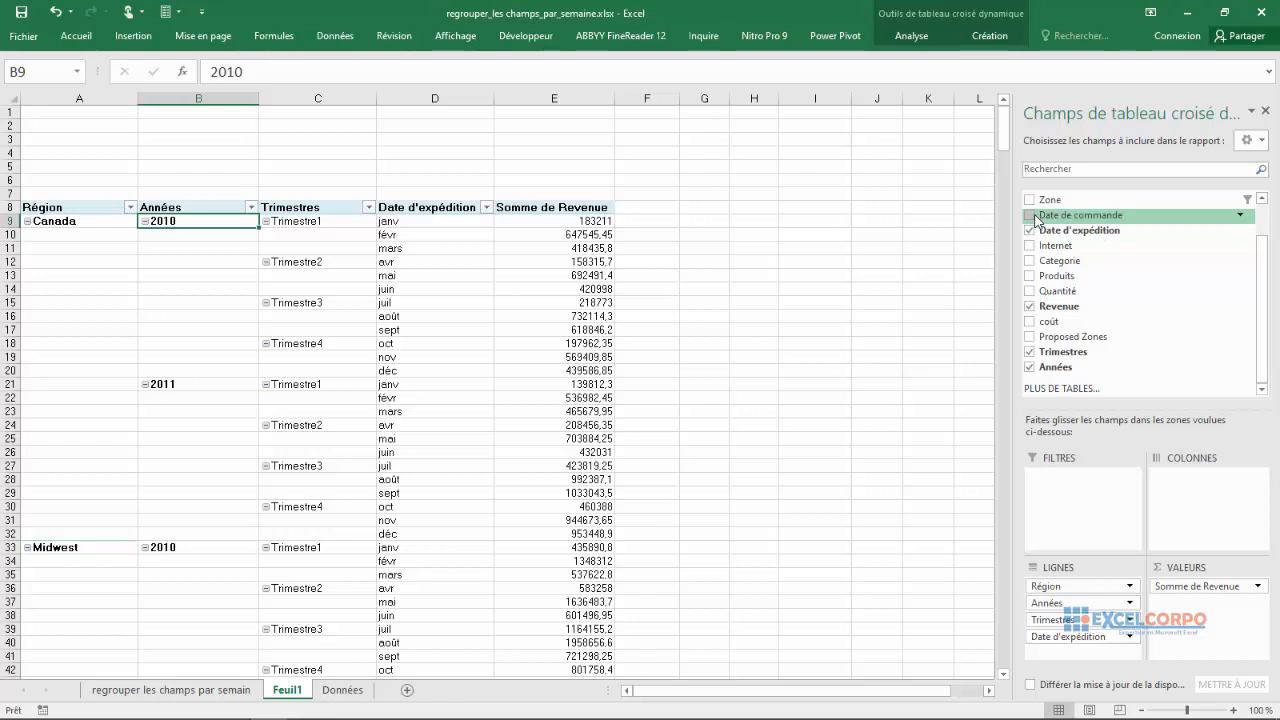
pyautogui.moveTo(1037, 220); pyautogui.dragTo(1209, 487)
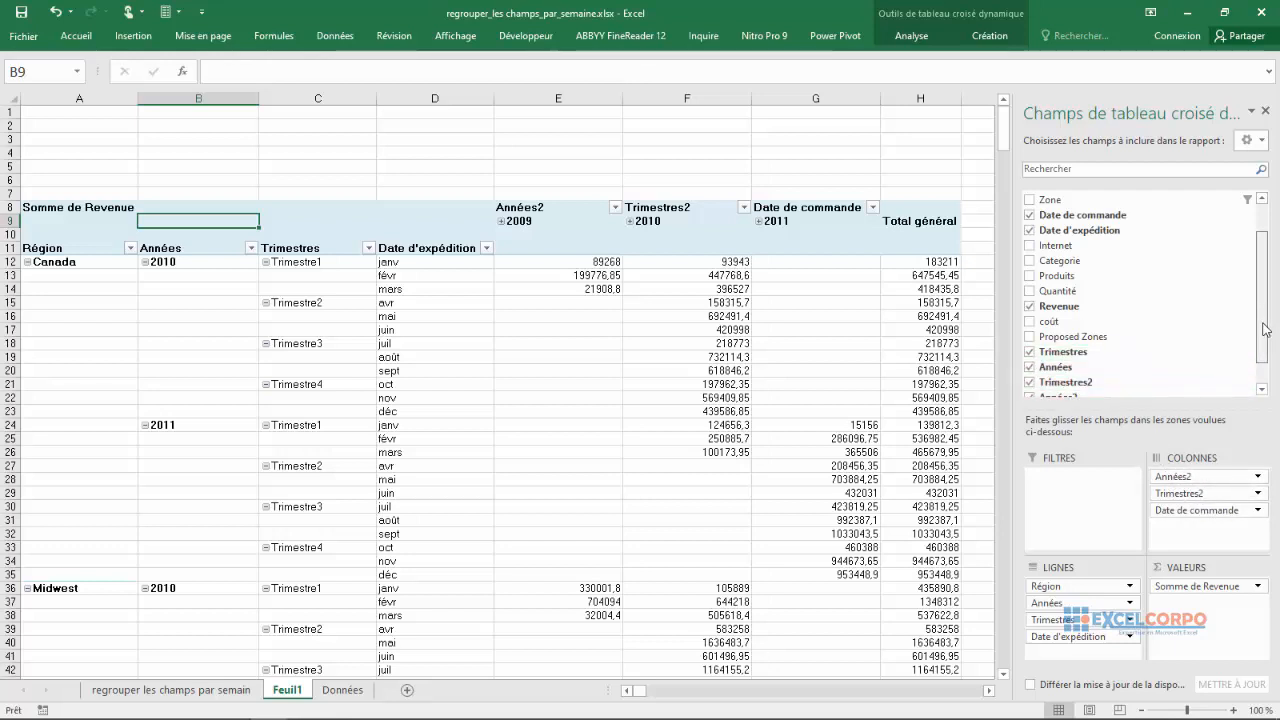
pyautogui.scroll(-1, 1266, 335)
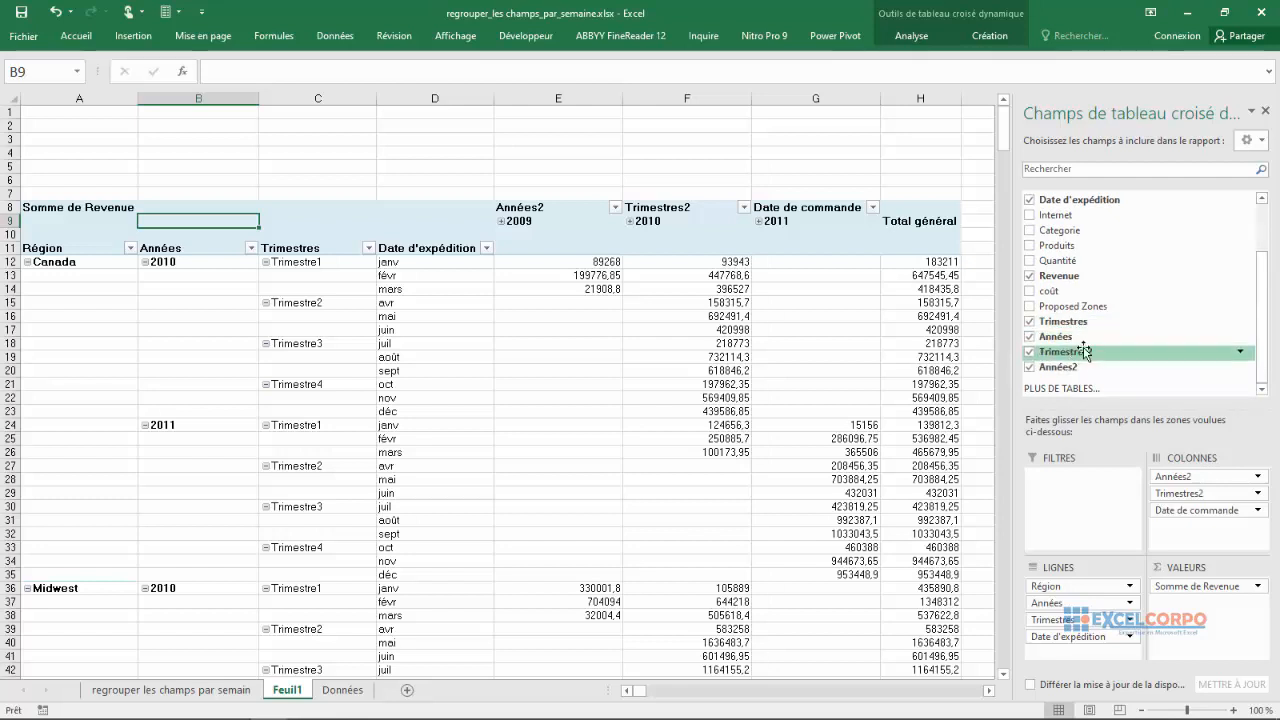
# - Check the date grouping of the Années2 column field without changing it
pyautogui.click(521, 222)
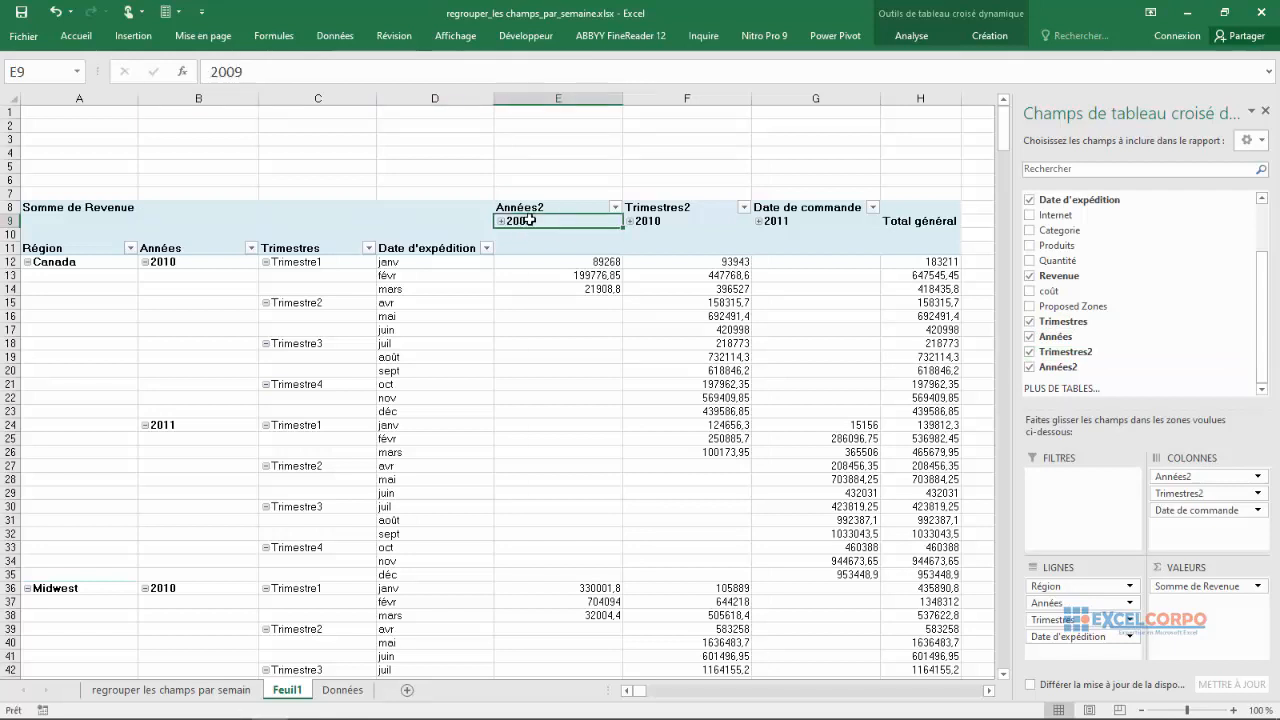
pyautogui.rightClick(526, 220)
pyautogui.click(572, 373)
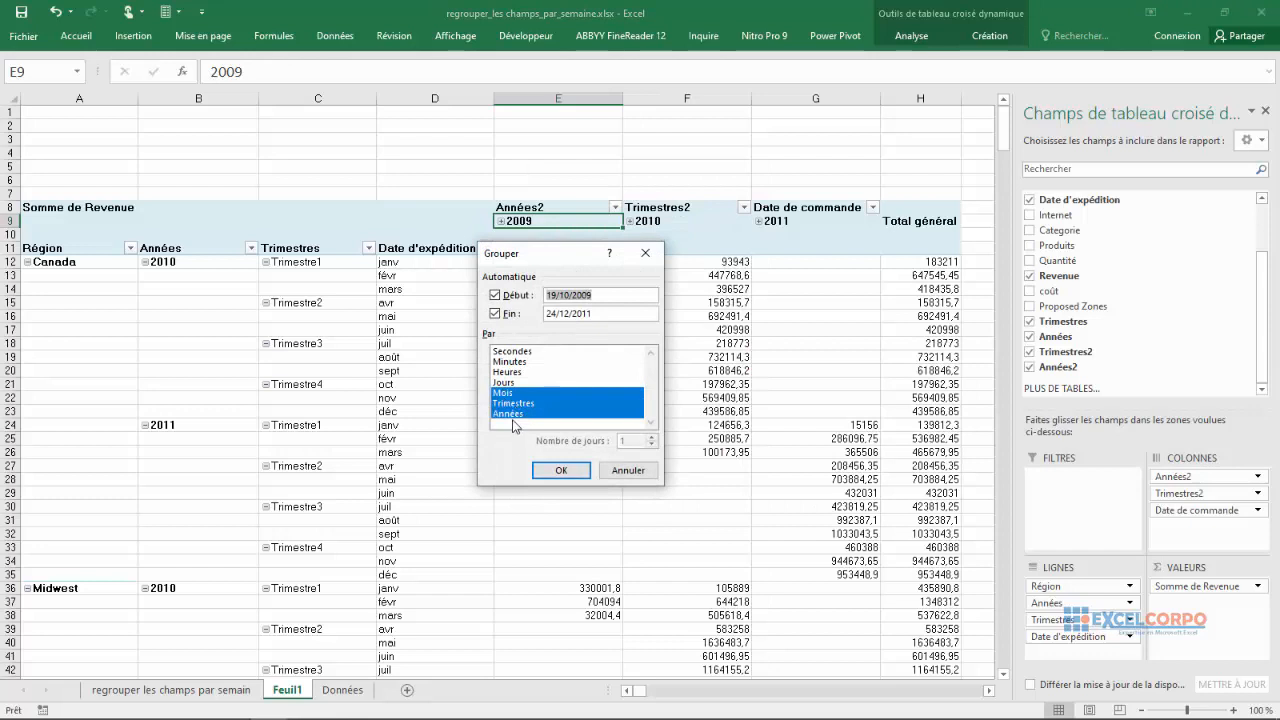
pyautogui.click(645, 253)
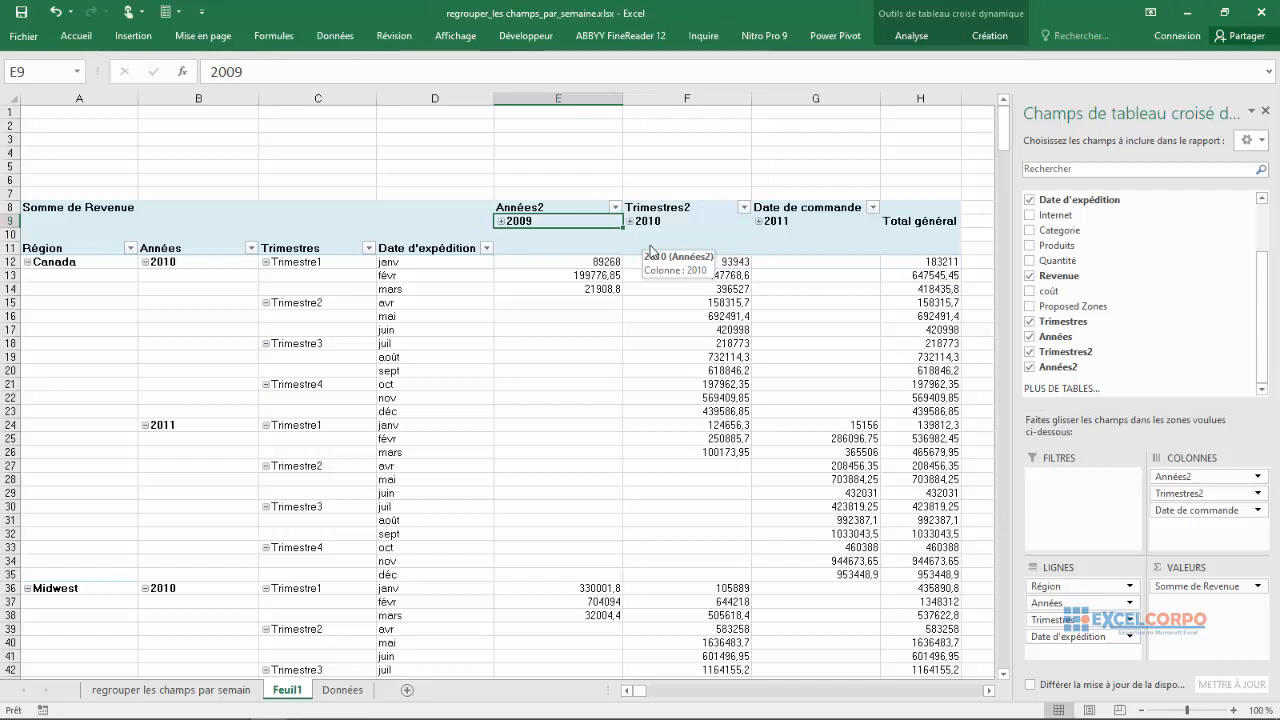
# - Remove the Années field from the pivot table and add it back as the last row field, after Date d'expédition
pyautogui.rightClick(1045, 340)
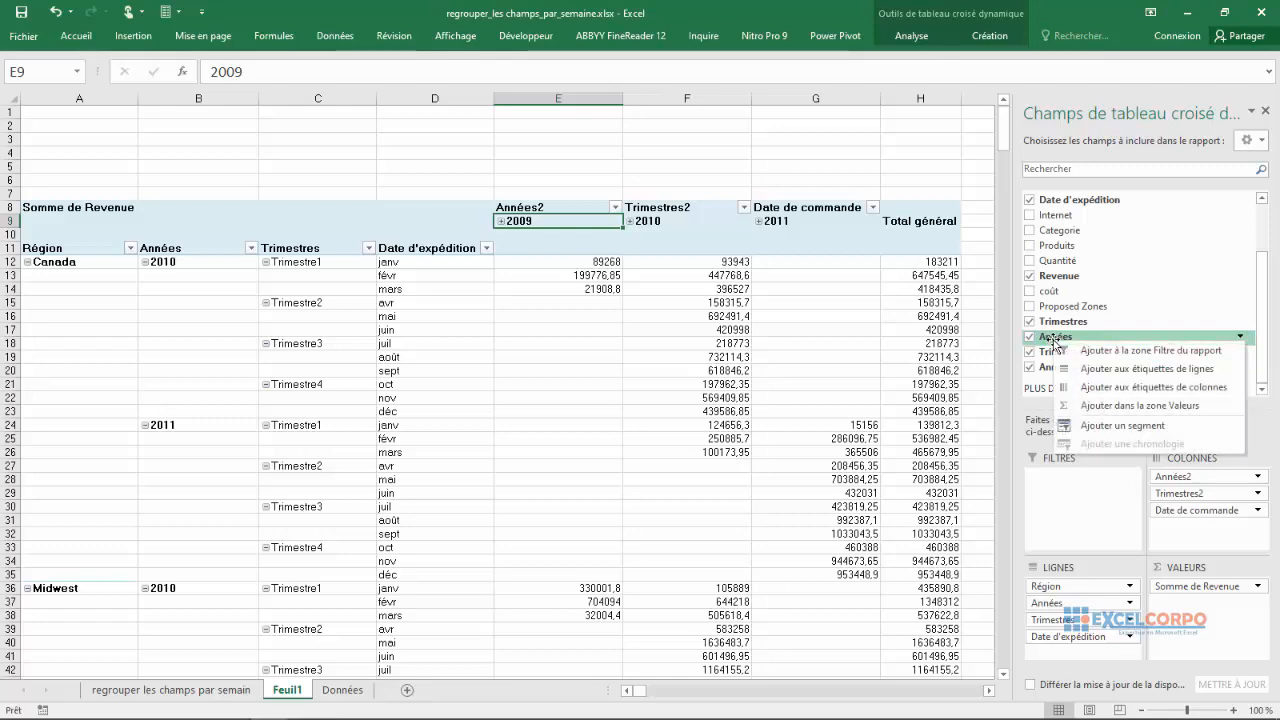
pyautogui.click(1032, 339)
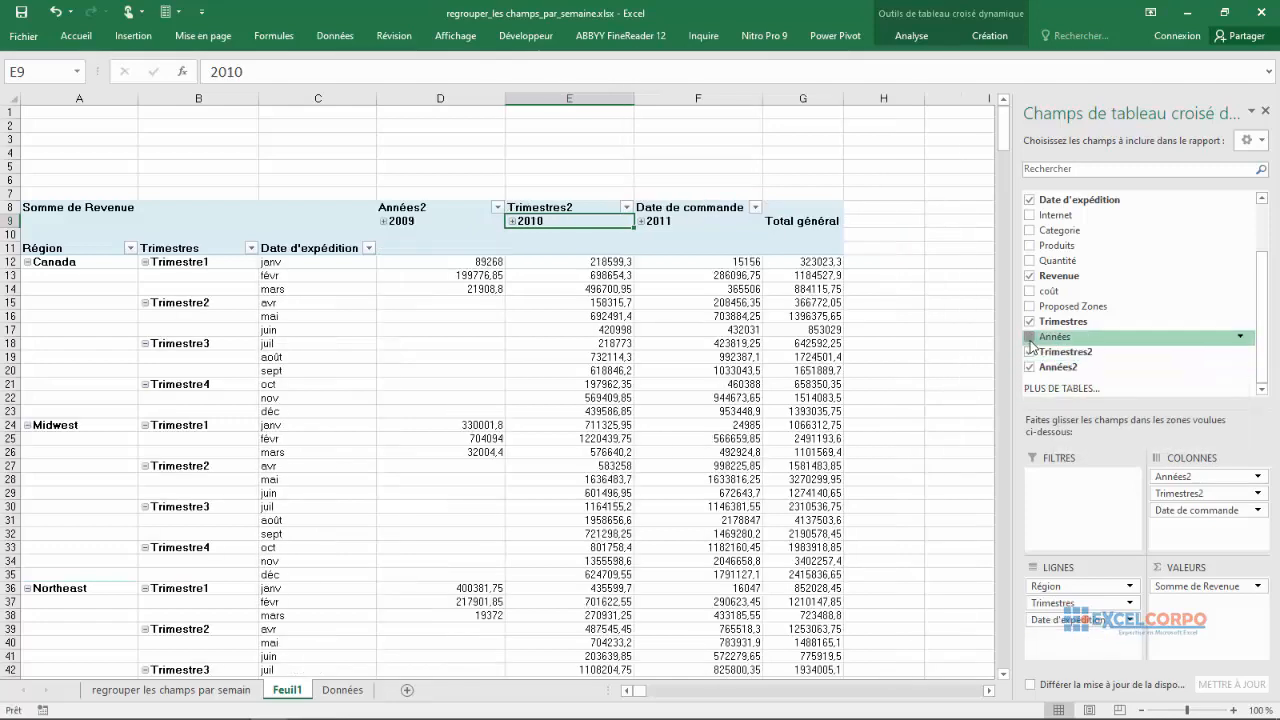
pyautogui.click(1031, 340)
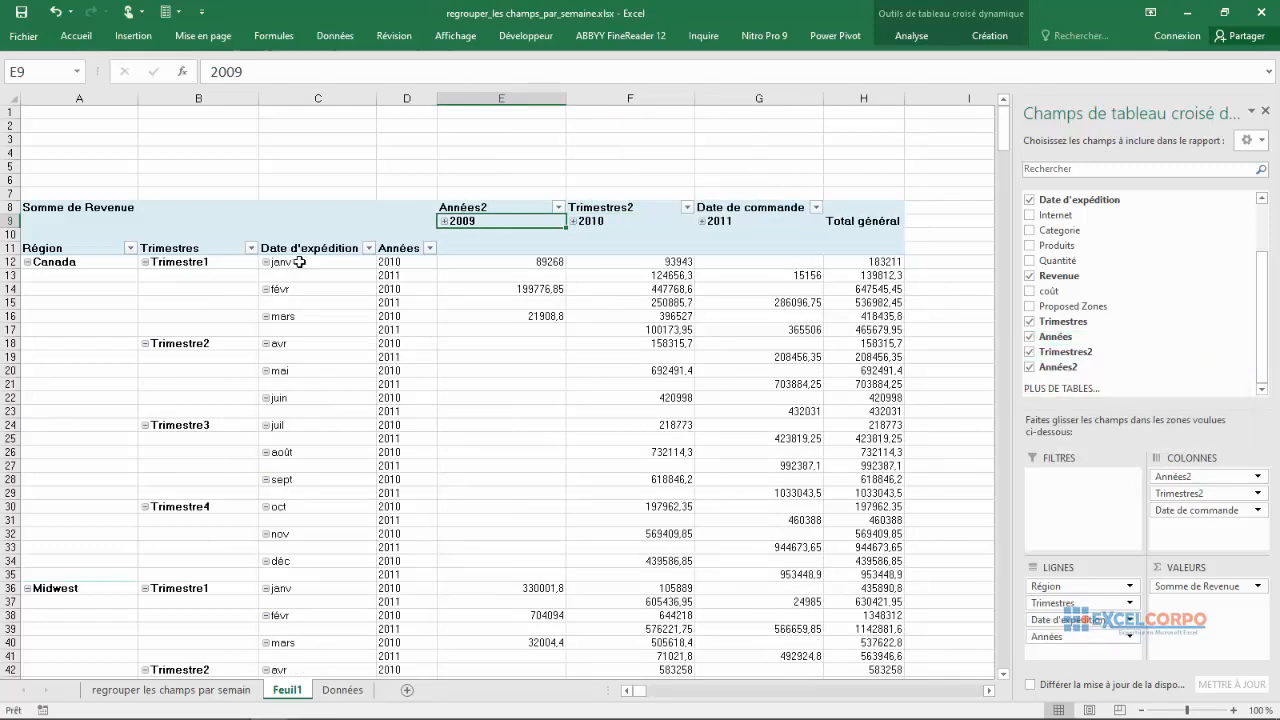
pyautogui.click(400, 263)
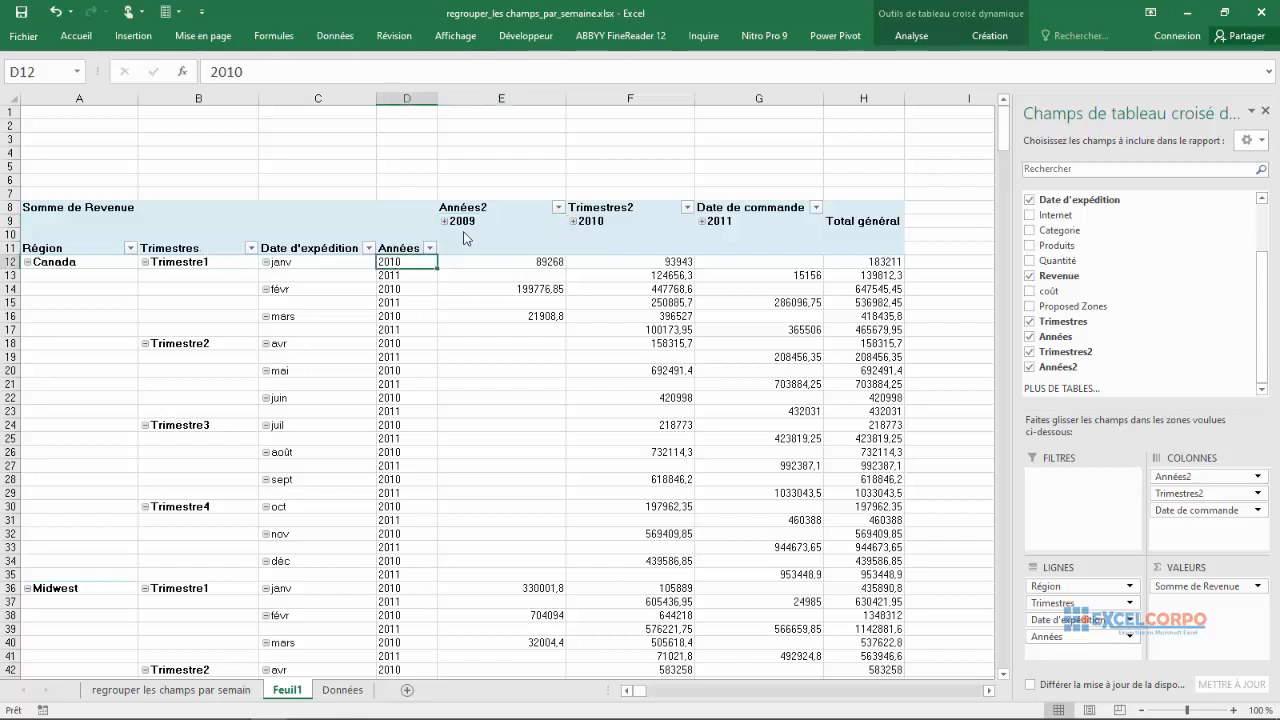
# - Rename the Années row field as "Années d'expédition" in its field settings
pyautogui.moveTo(1075, 200); pyautogui.dragTo(1265, 290)
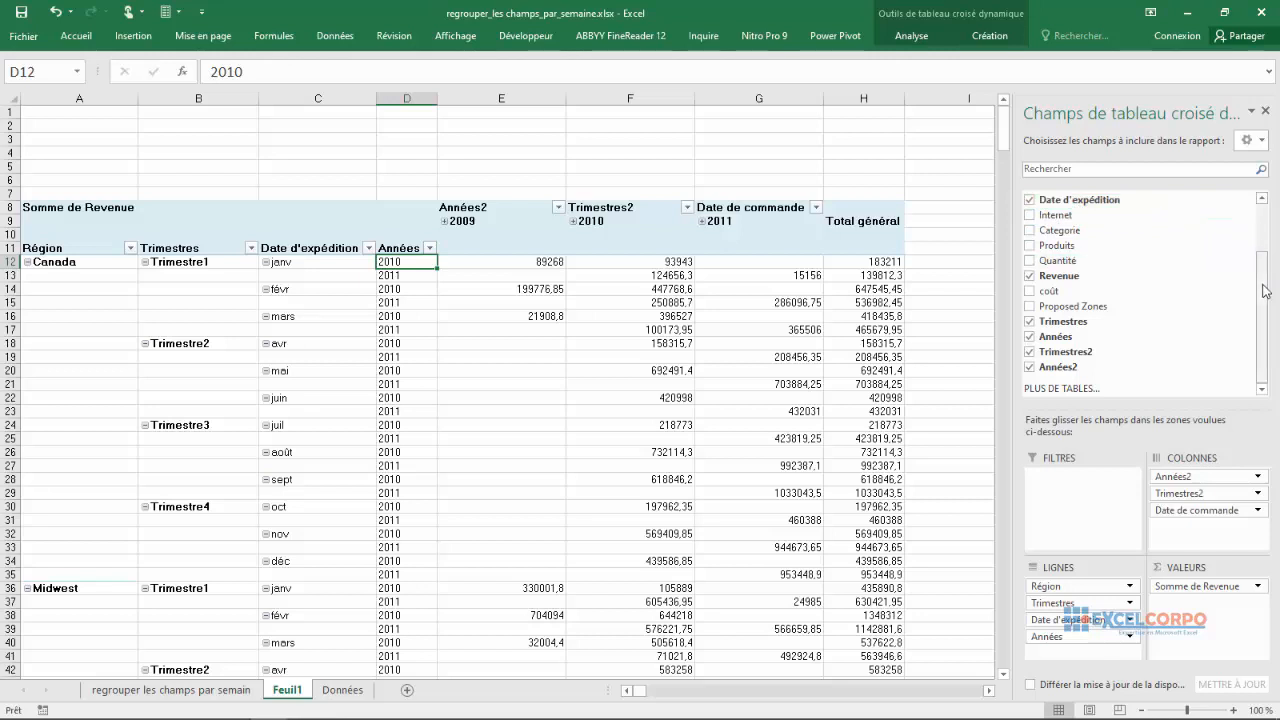
pyautogui.click(400, 249)
pyautogui.rightClick(400, 249)
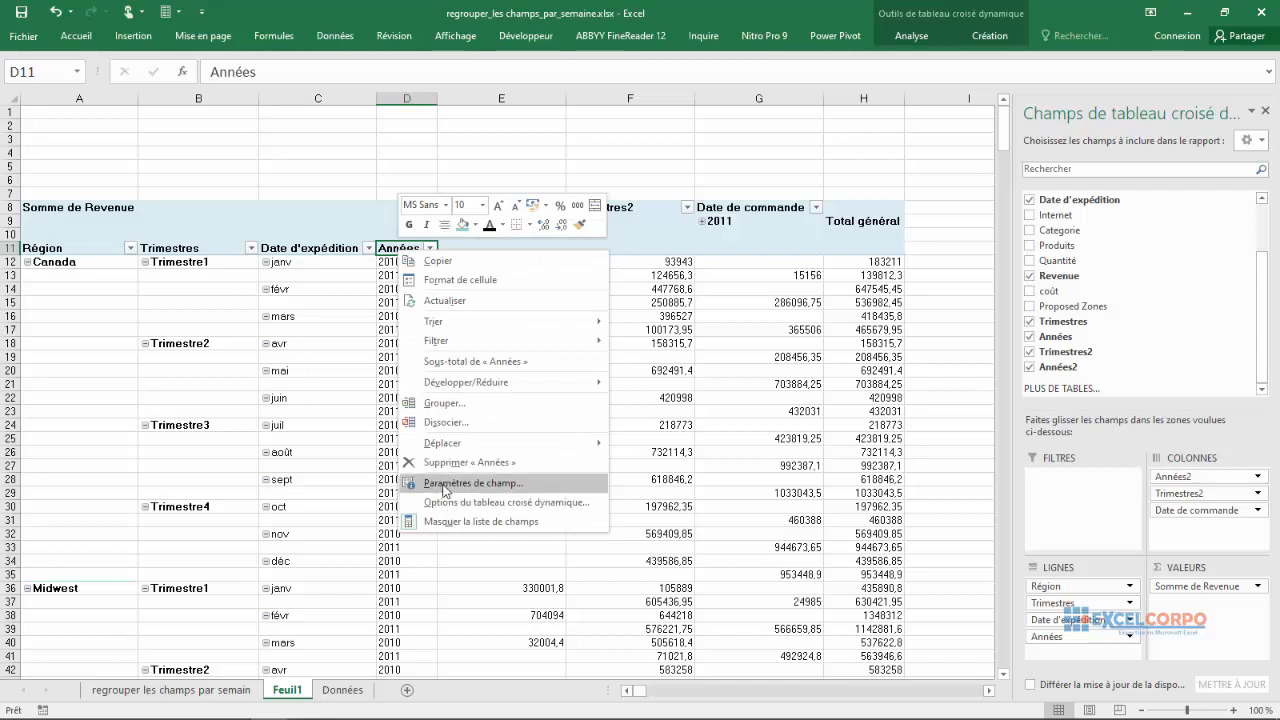
pyautogui.click(452, 483)
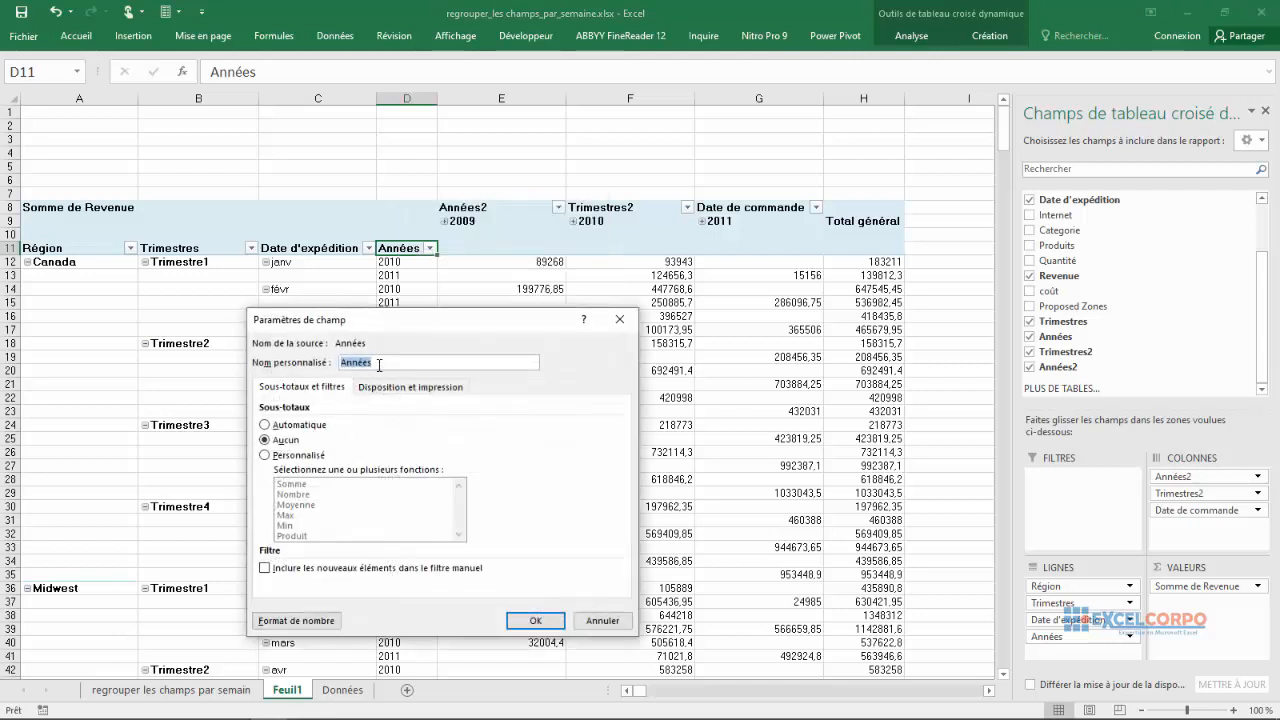
pyautogui.click(379, 365)
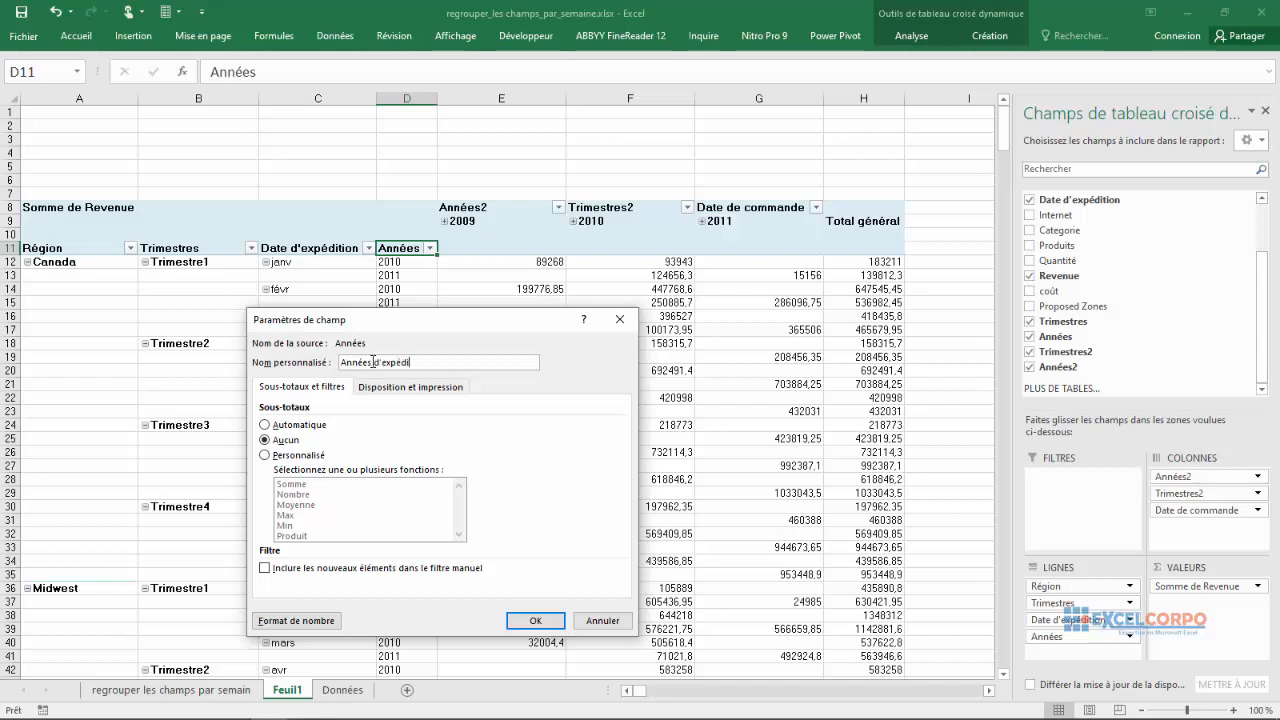
pyautogui.write("d'expédition")
pyautogui.click(536, 620)
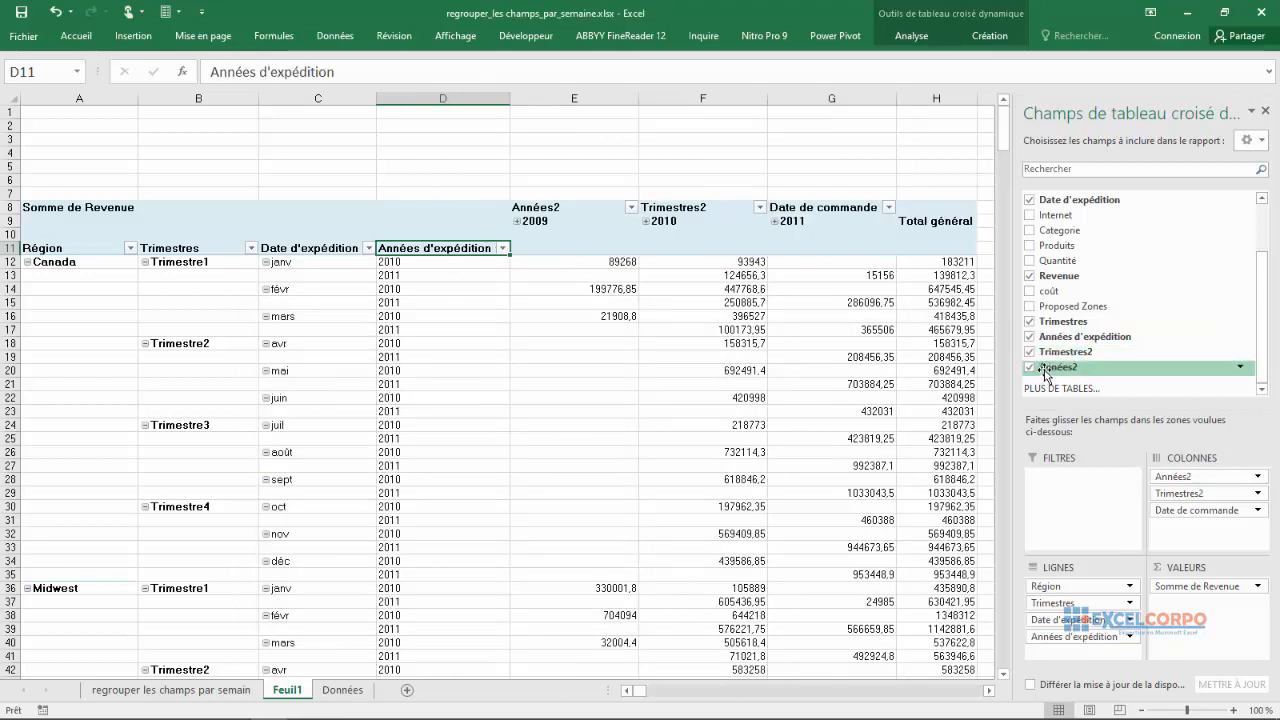
# - Rename the Années2 column field as "Années date de commande" in its field settings
pyautogui.click(558, 209)
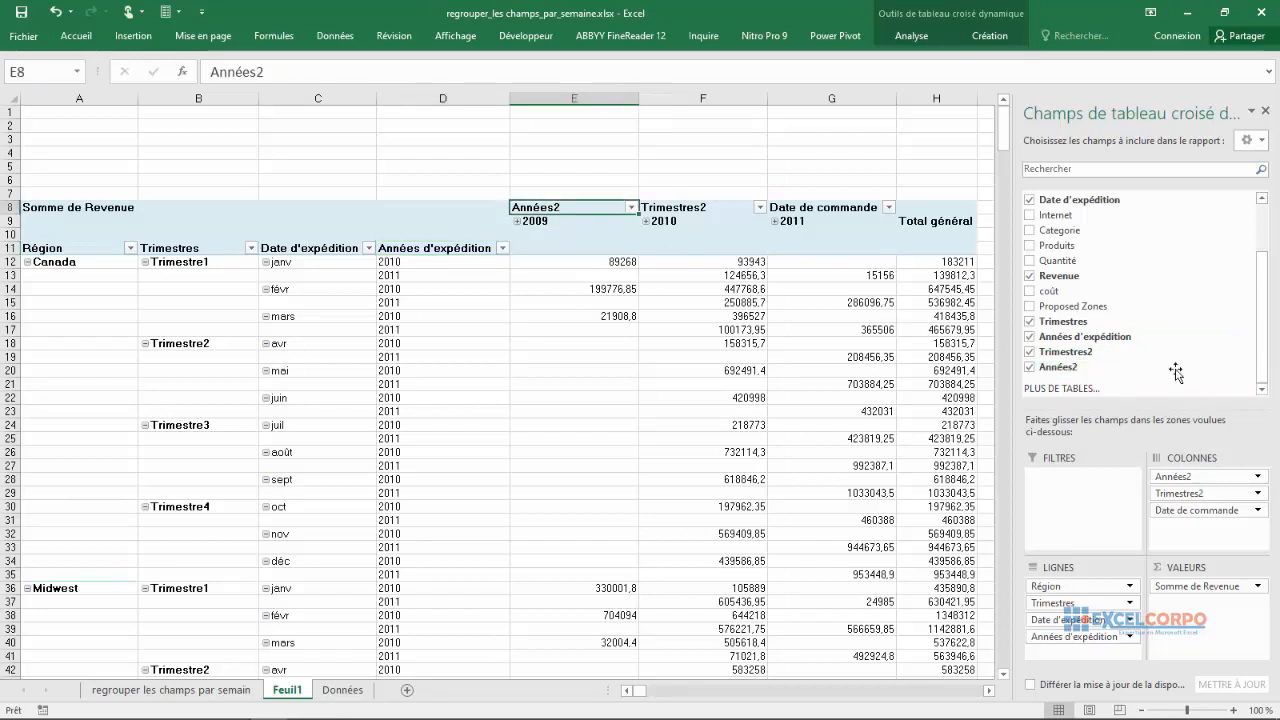
pyautogui.rightClick(576, 208)
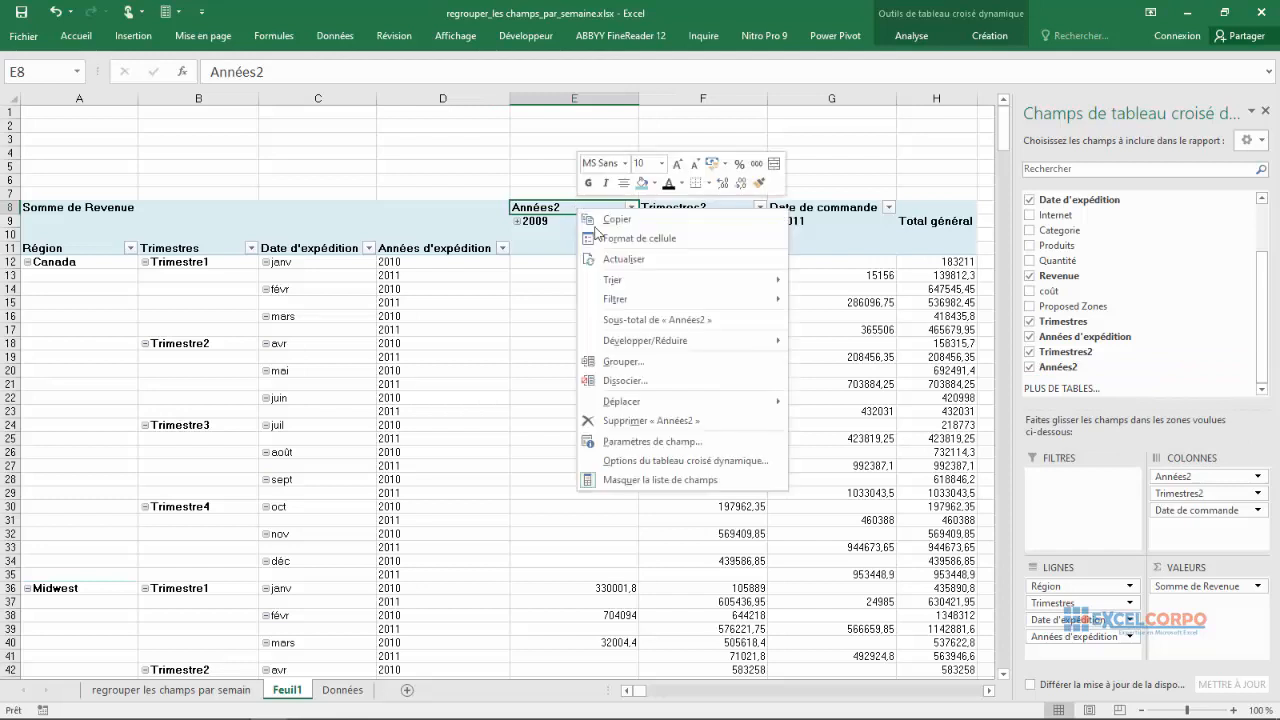
pyautogui.click(644, 455)
pyautogui.click(585, 324)
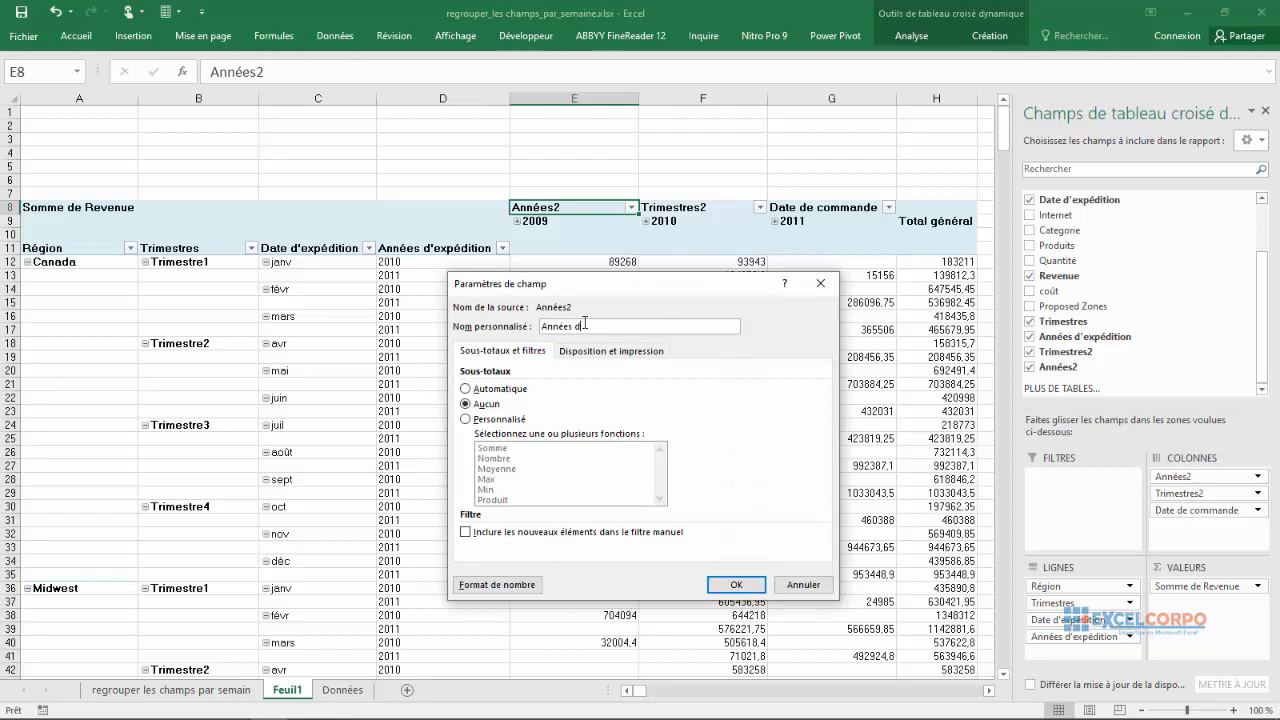
pyautogui.write('date d')
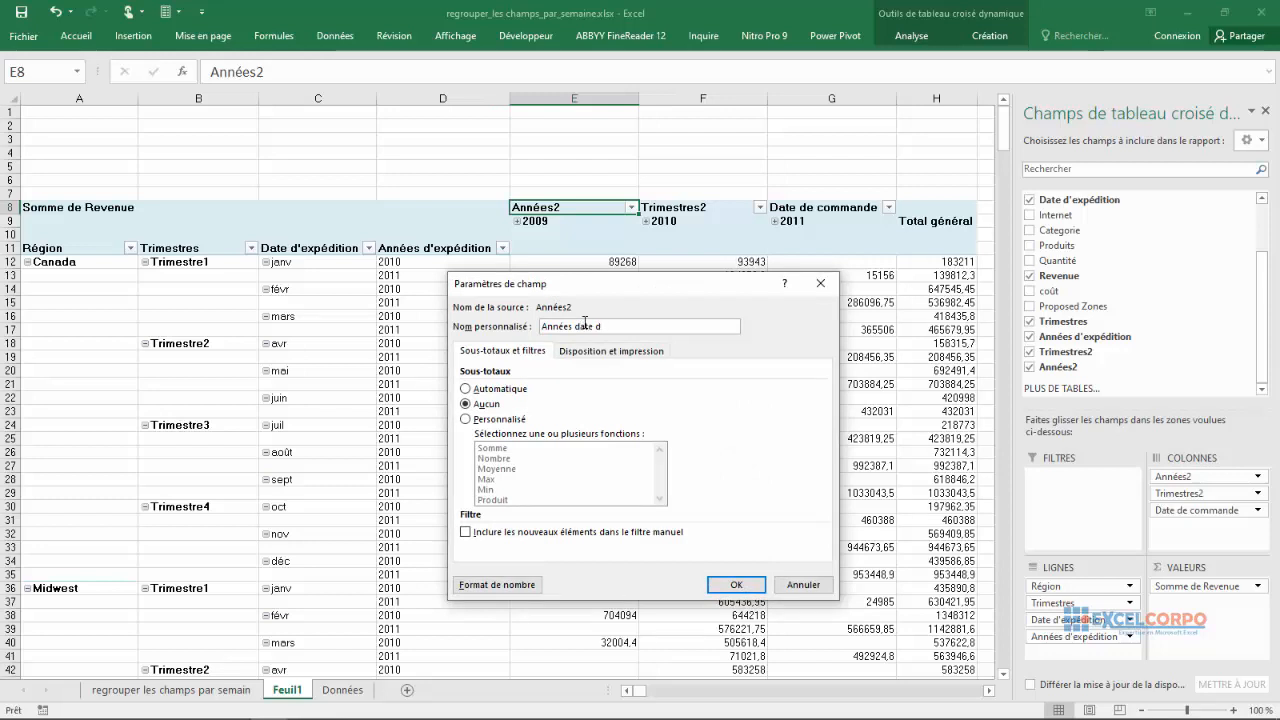
pyautogui.write('e commande')
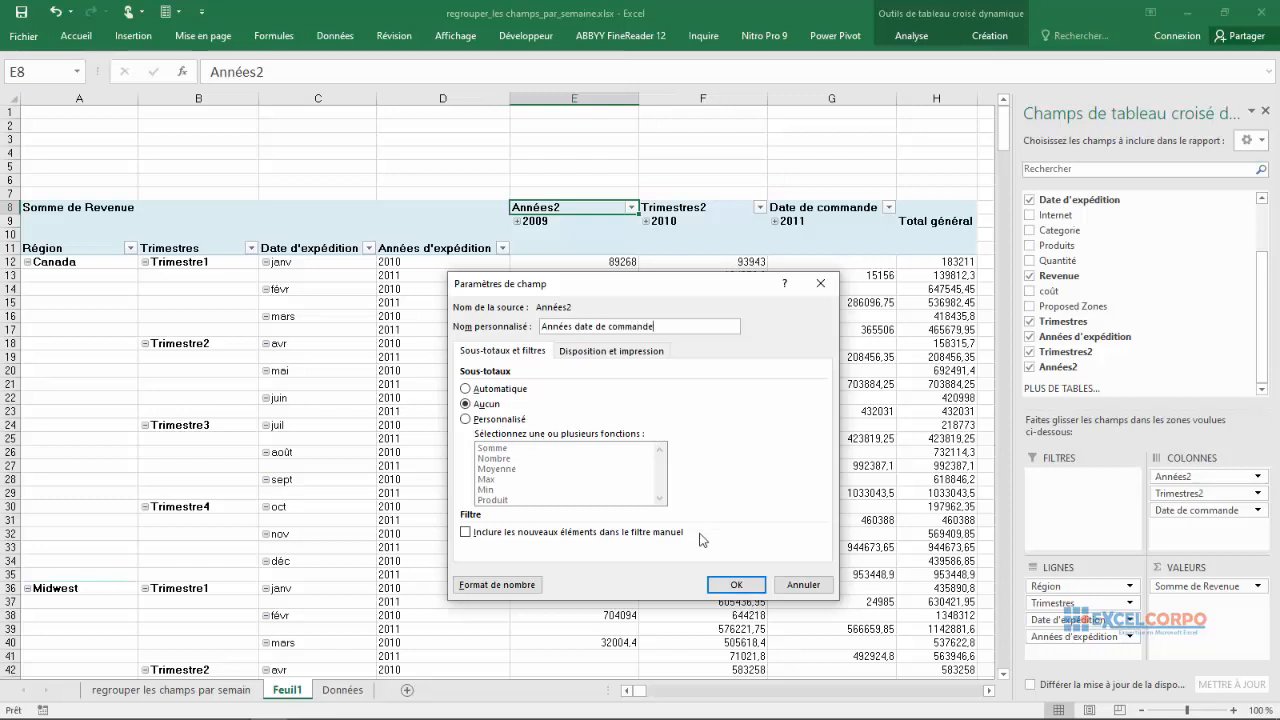
pyautogui.click(736, 585)
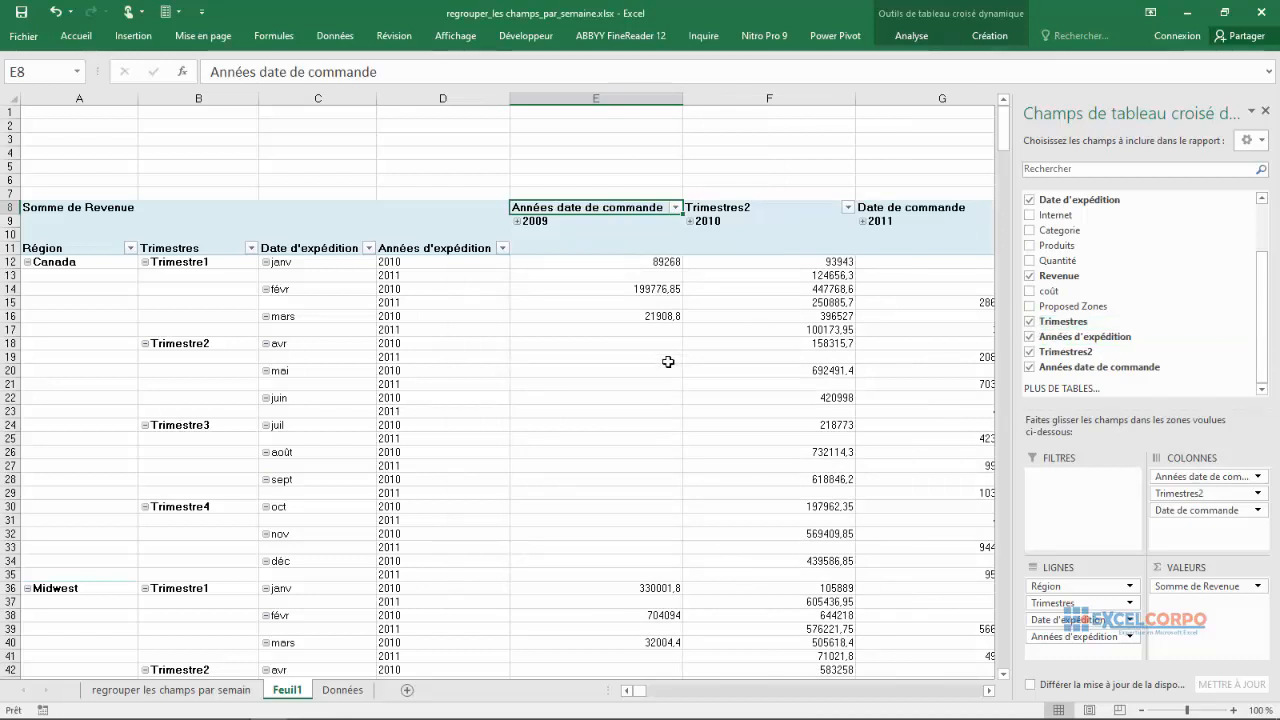
# - Rename the Trimestres row field as "Trimestres expédition" in its field settings
pyautogui.click(188, 266)
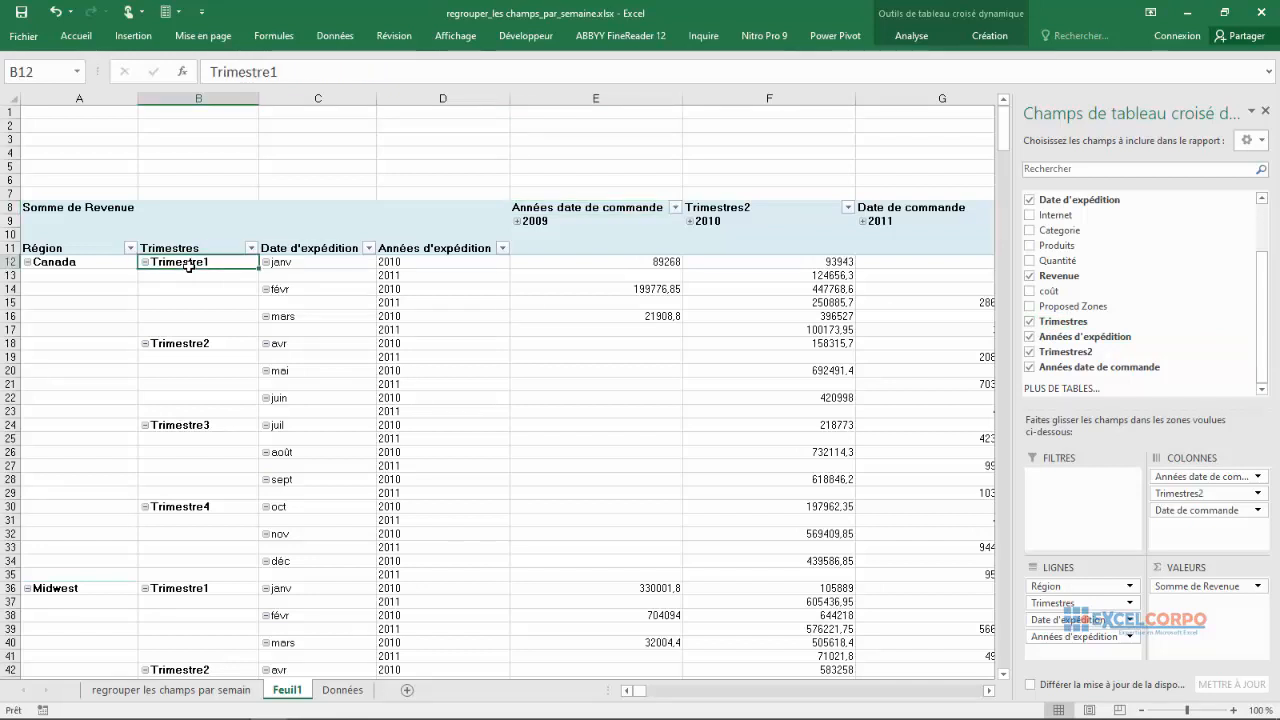
pyautogui.rightClick(189, 263)
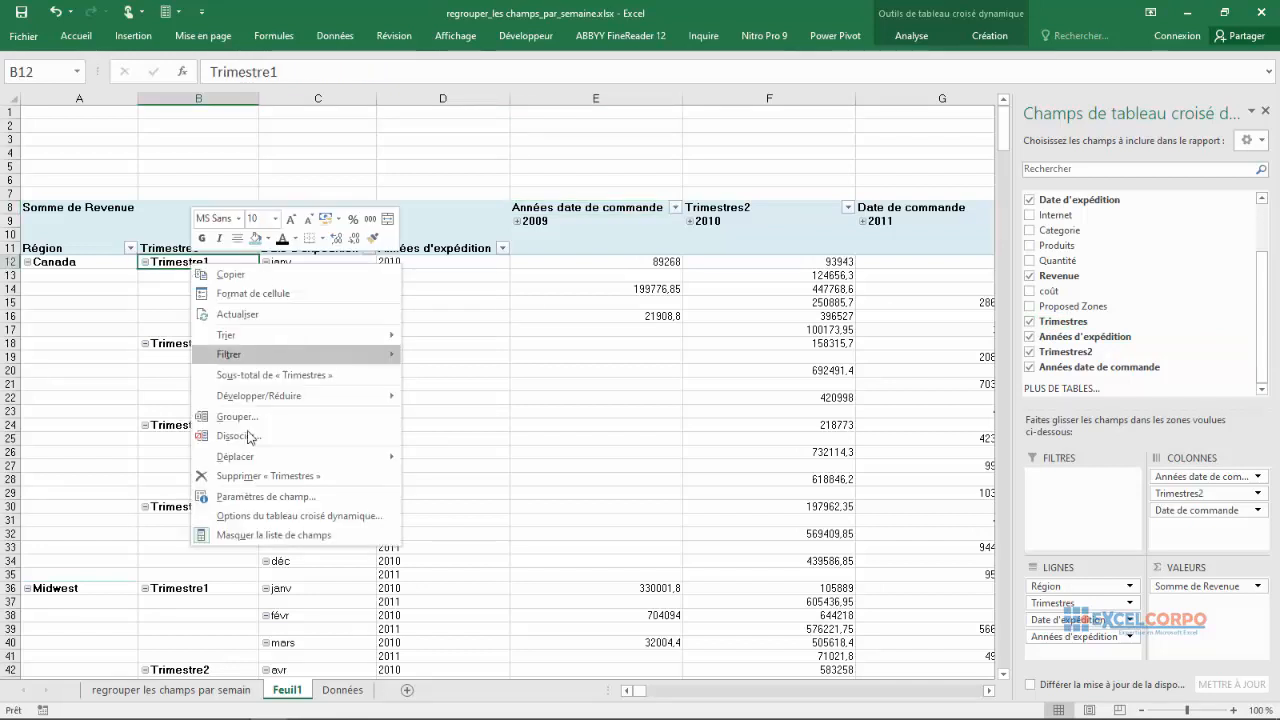
pyautogui.click(243, 497)
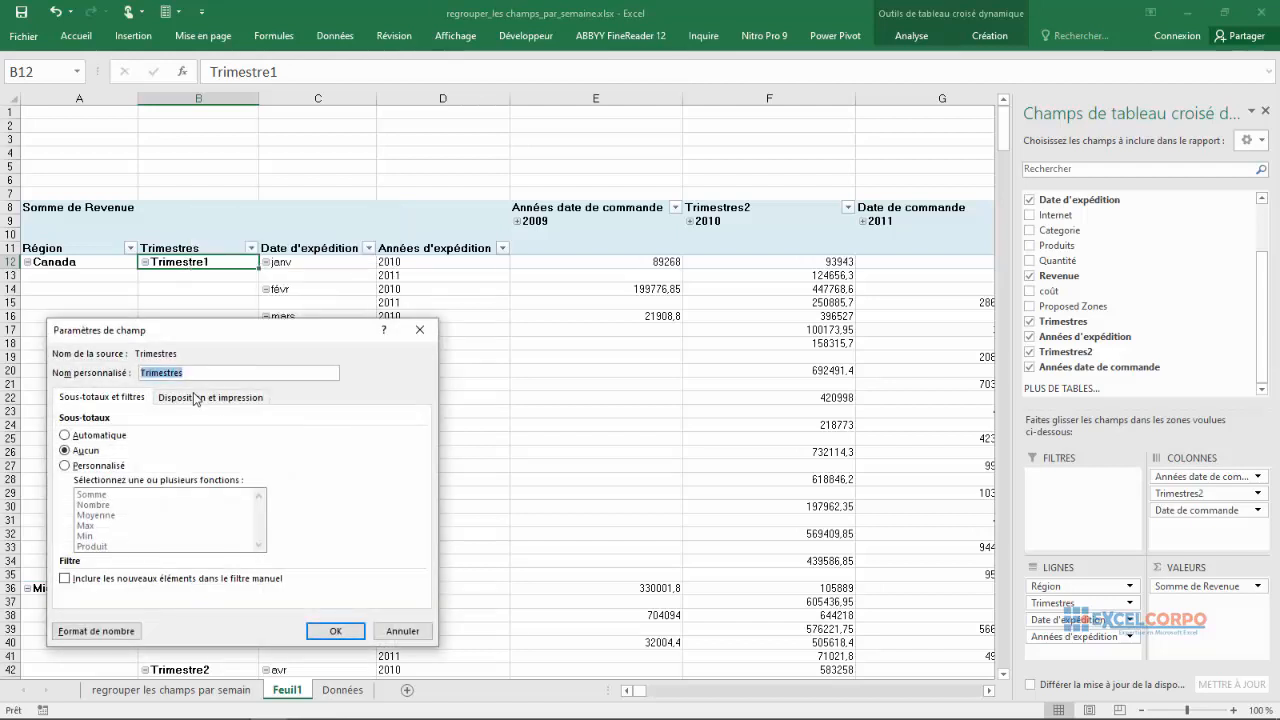
pyautogui.click(190, 373)
pyautogui.write('de c')
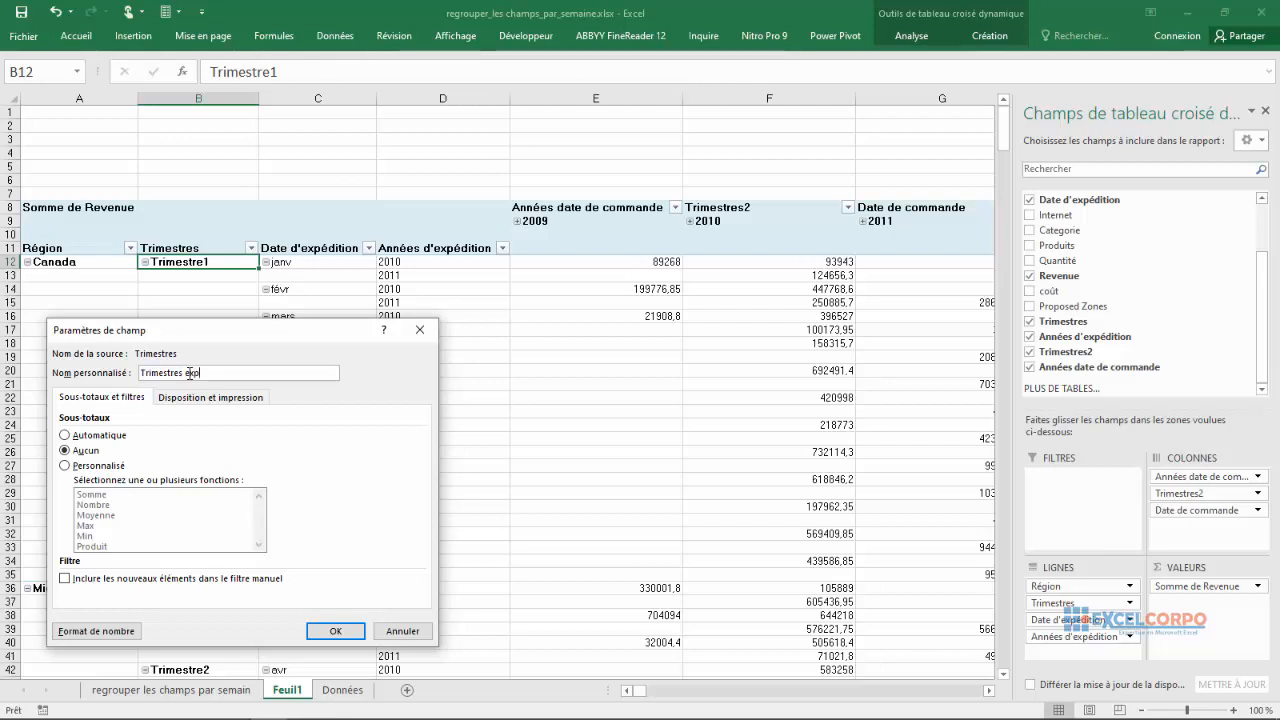
pyautogui.write('dition')
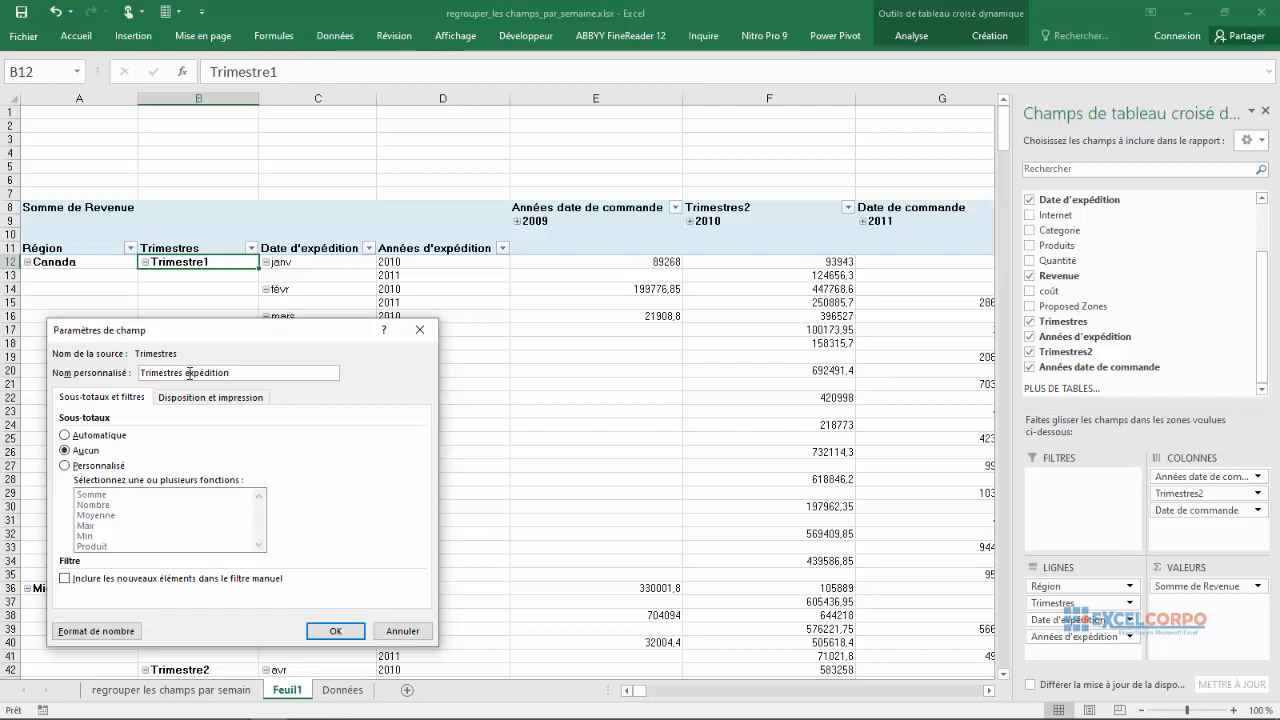
pyautogui.press('Return')
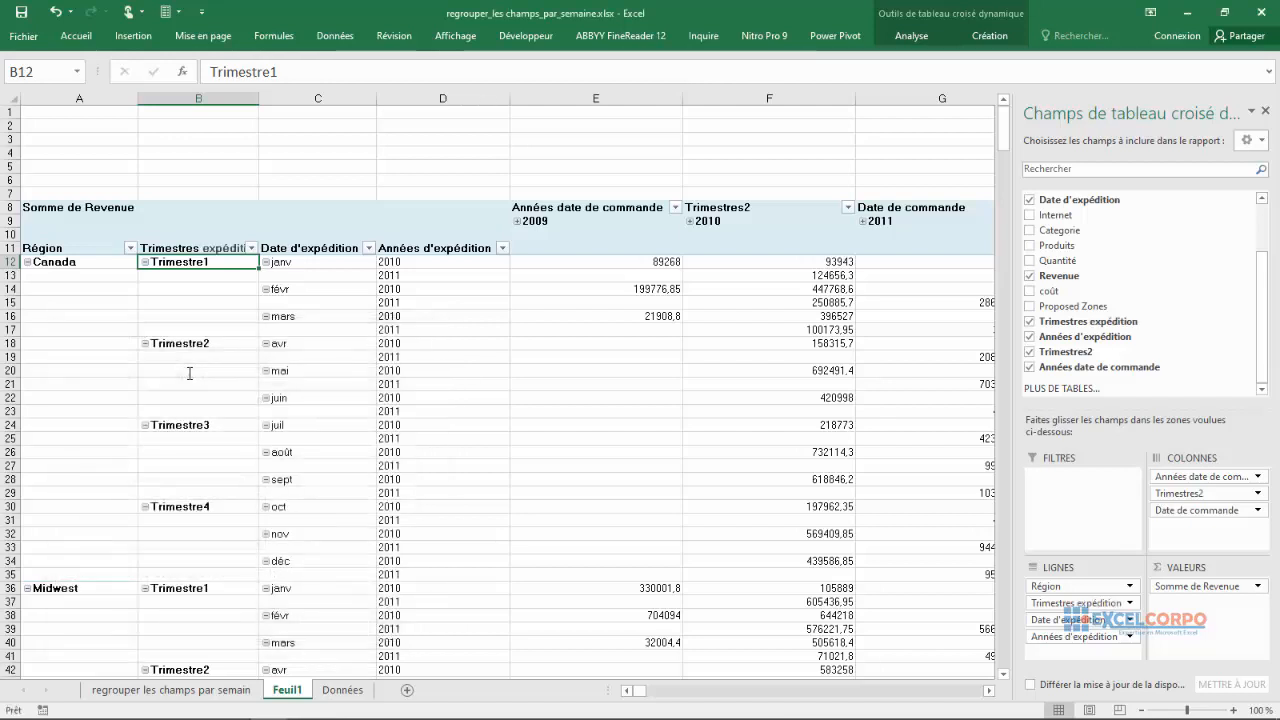
# - Rename the Trimestres2 column field as "Trimestres de commande" in its field settings
pyautogui.click(729, 207)
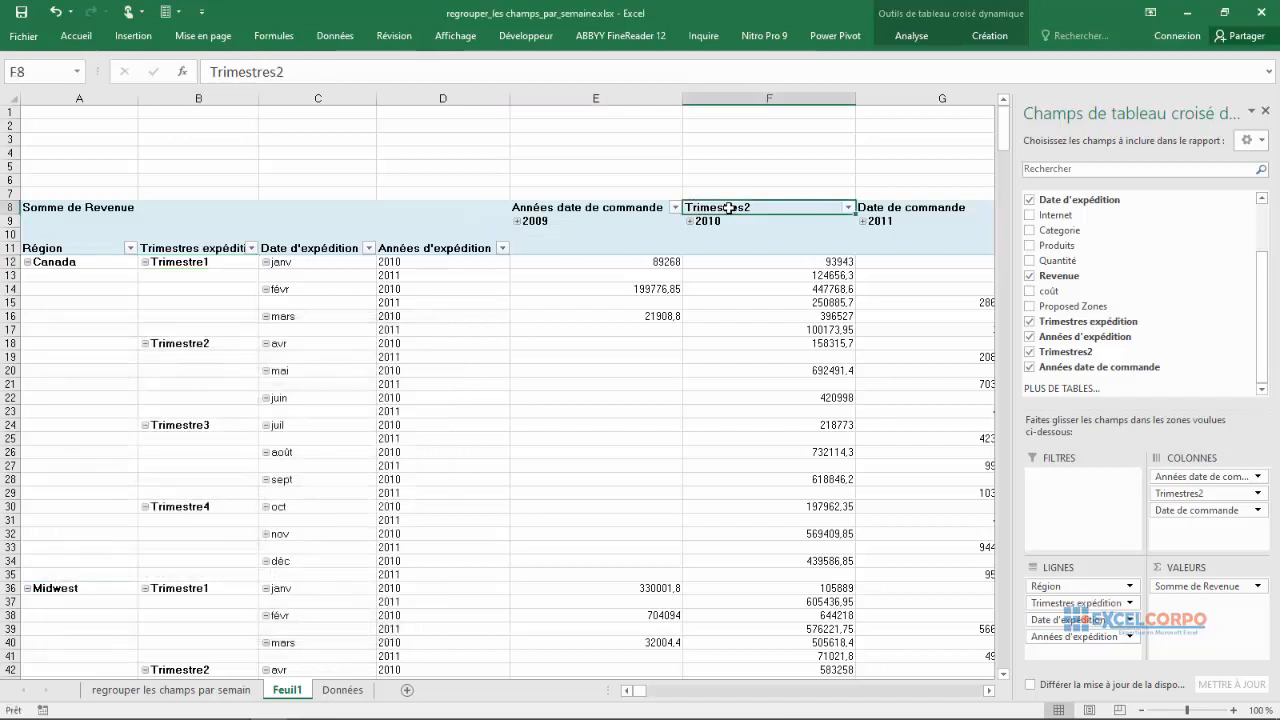
pyautogui.rightClick(729, 207)
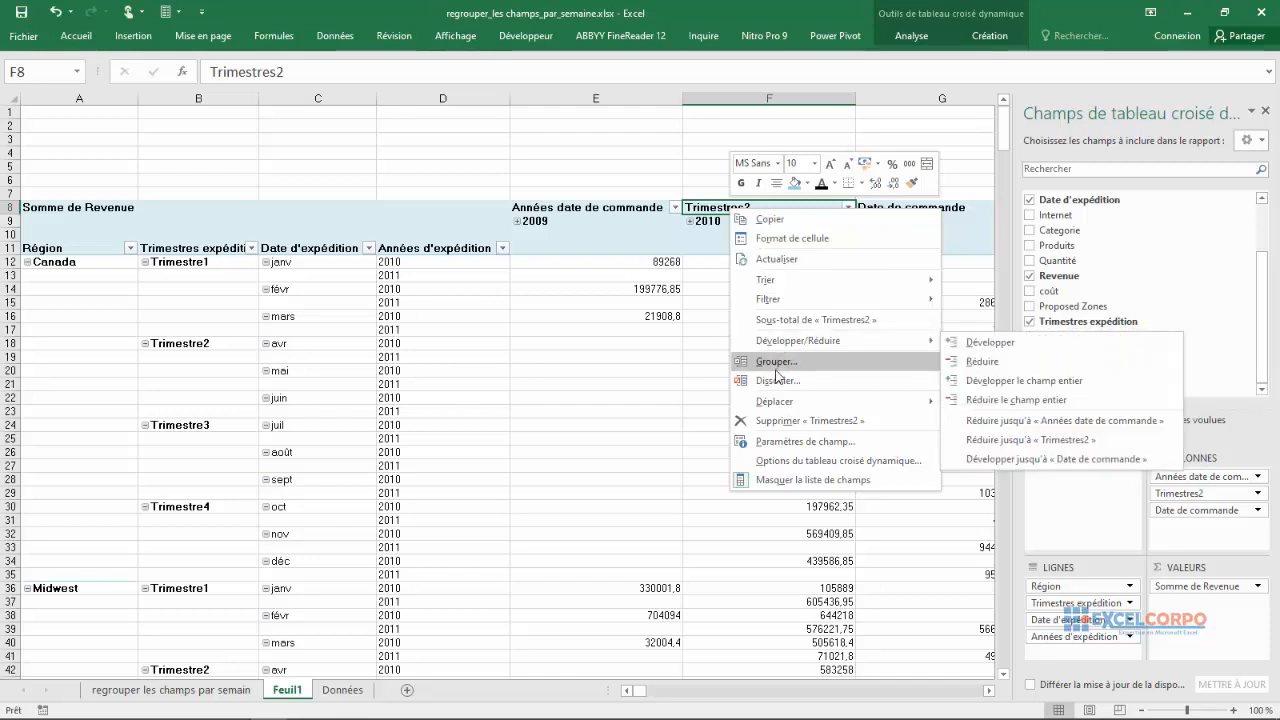
pyautogui.click(785, 443)
pyautogui.click(735, 321)
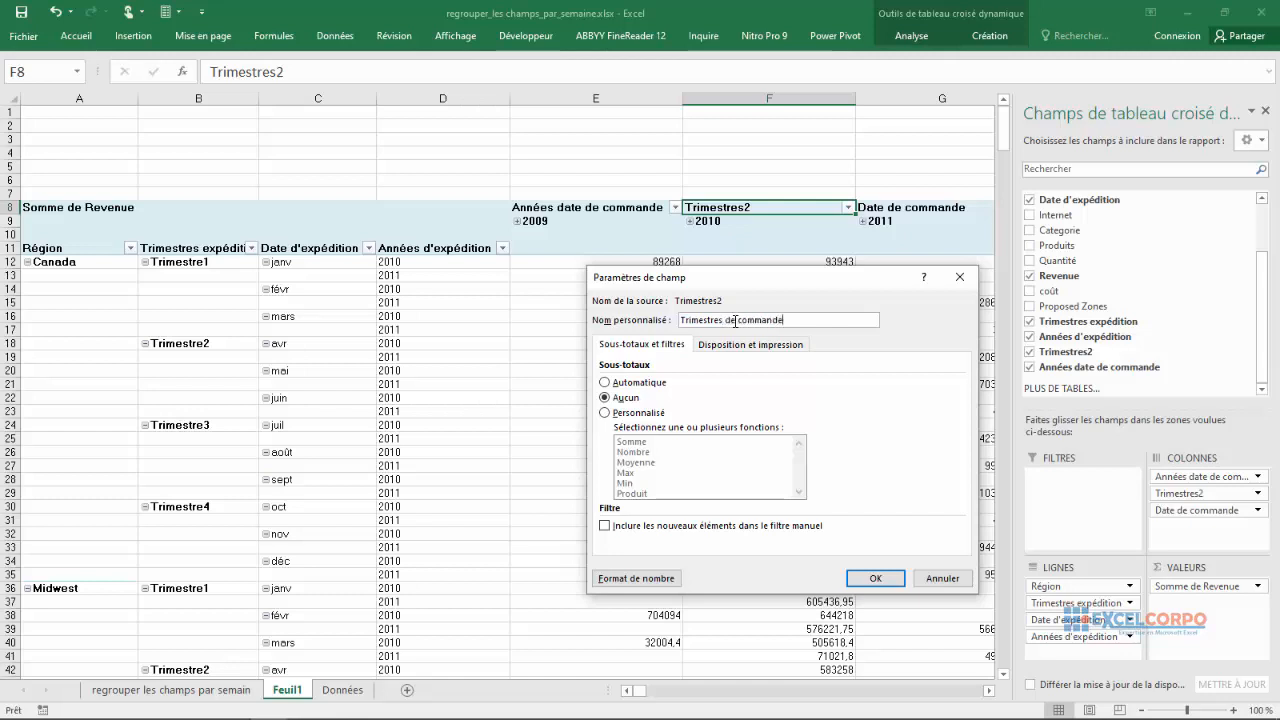
pyautogui.click(874, 578)
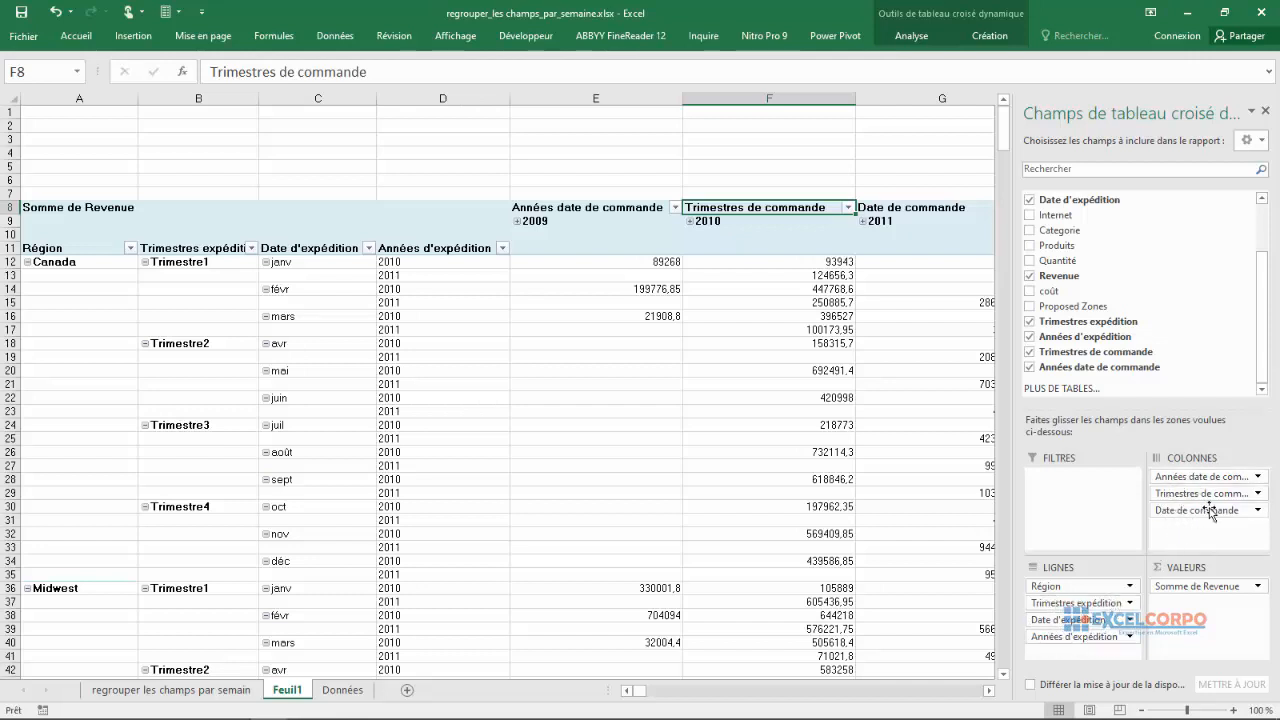
# - Remove all shipping and order date, quarter and year fields from the pivot table, keeping only Région and Somme de Revenue
pyautogui.moveTo(1163, 506); pyautogui.dragTo(1117, 325)
pyautogui.click(1030, 322)
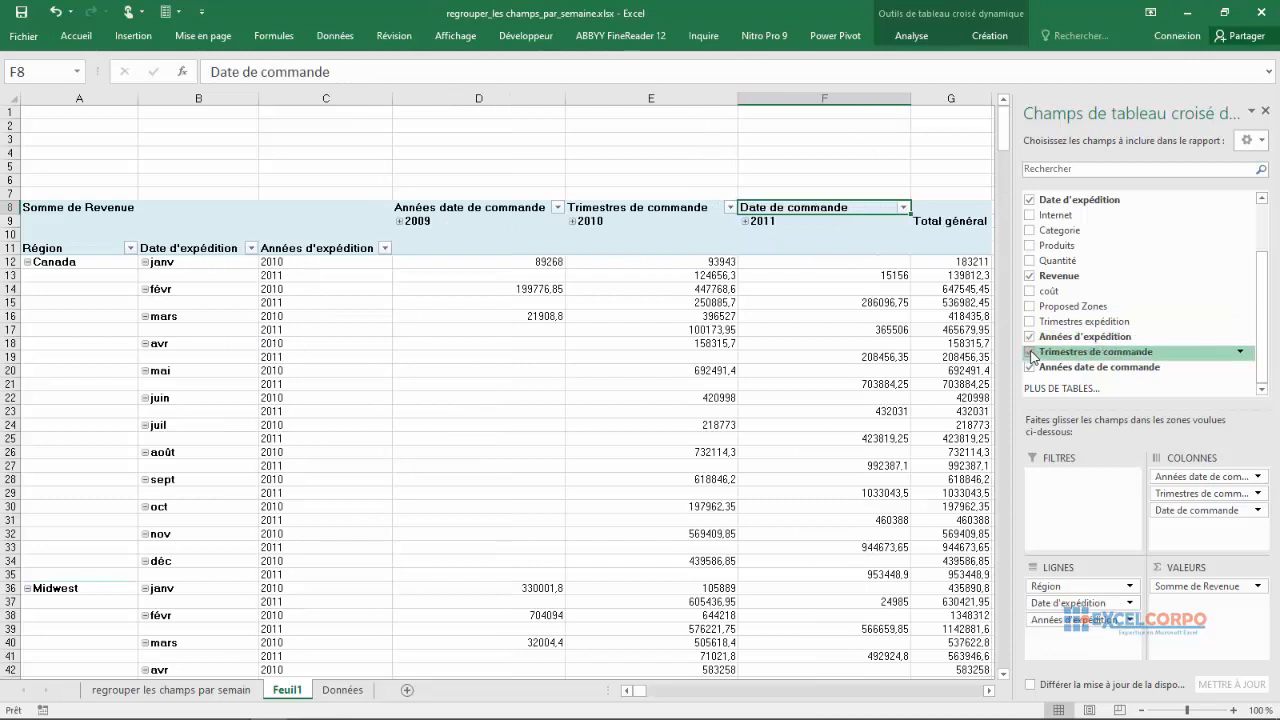
pyautogui.click(1031, 352)
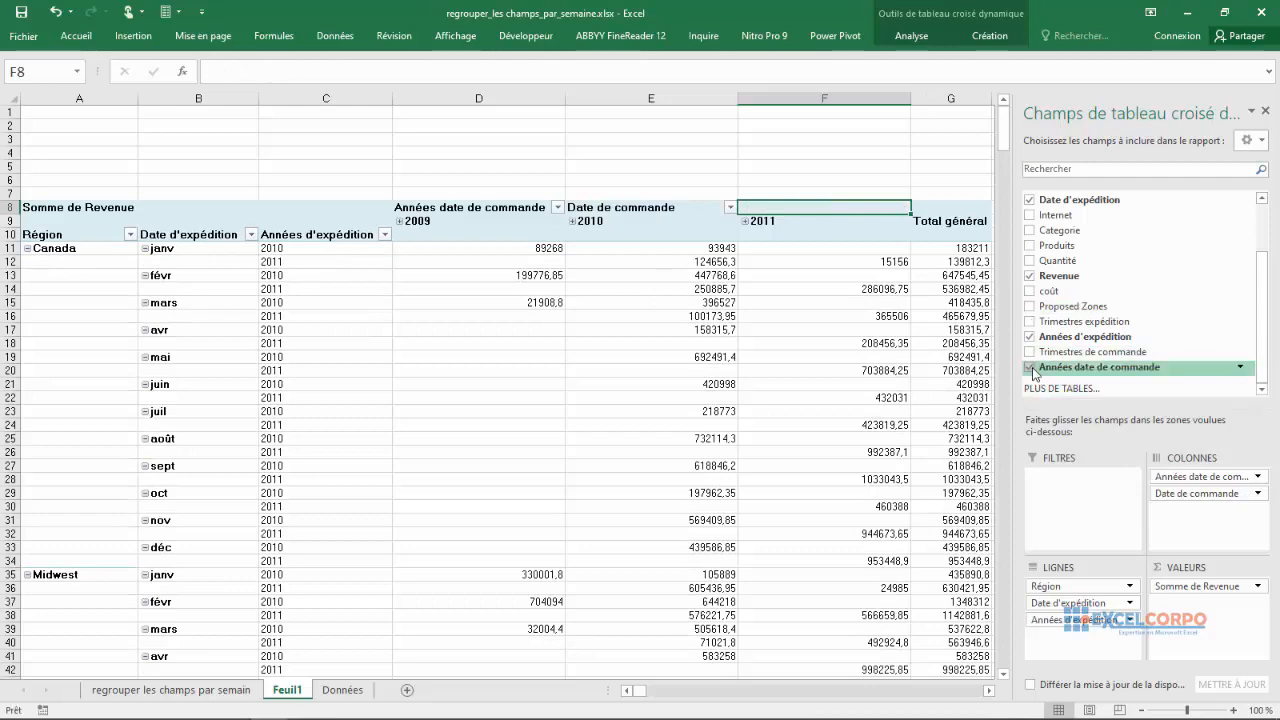
pyautogui.click(1031, 368)
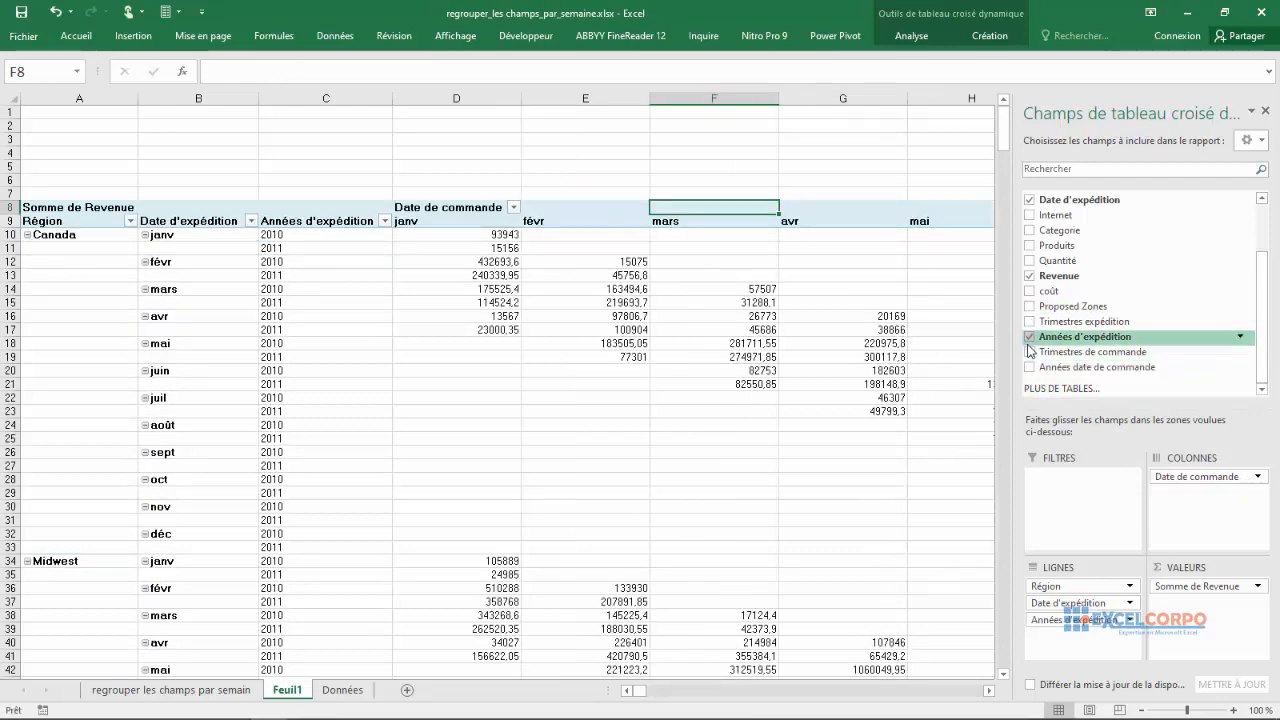
pyautogui.click(1031, 338)
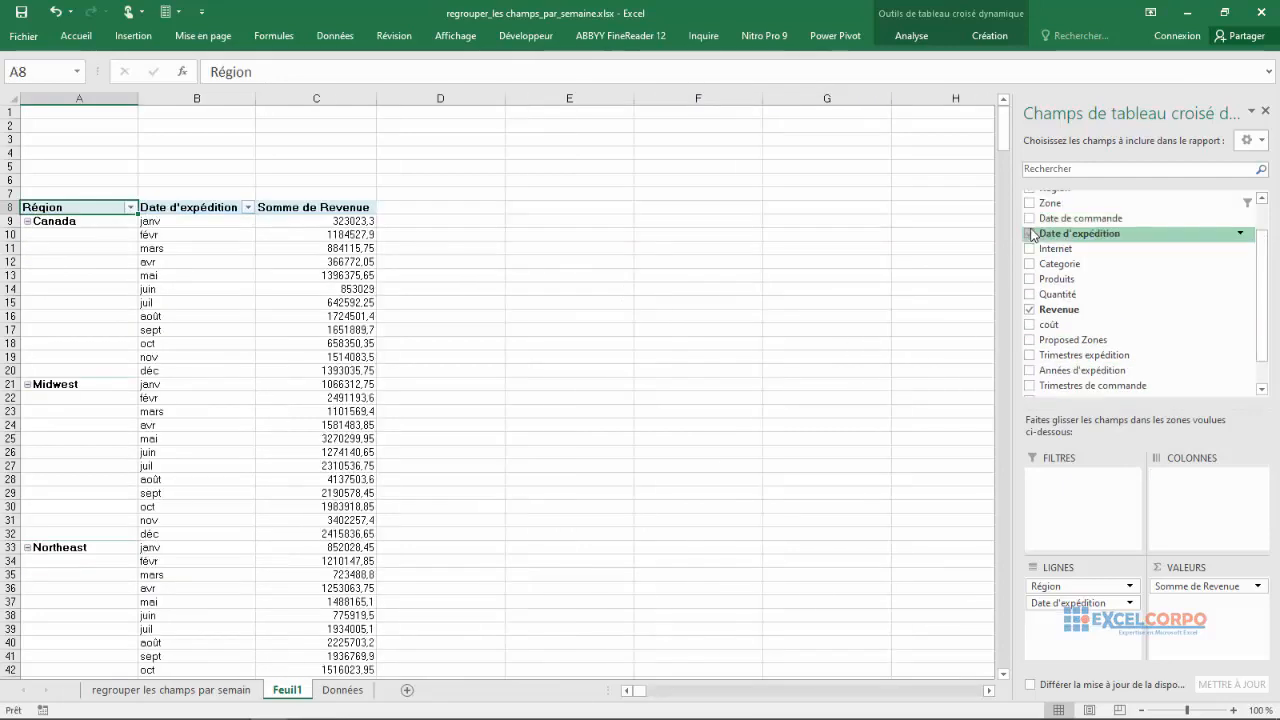
pyautogui.click(1031, 233)
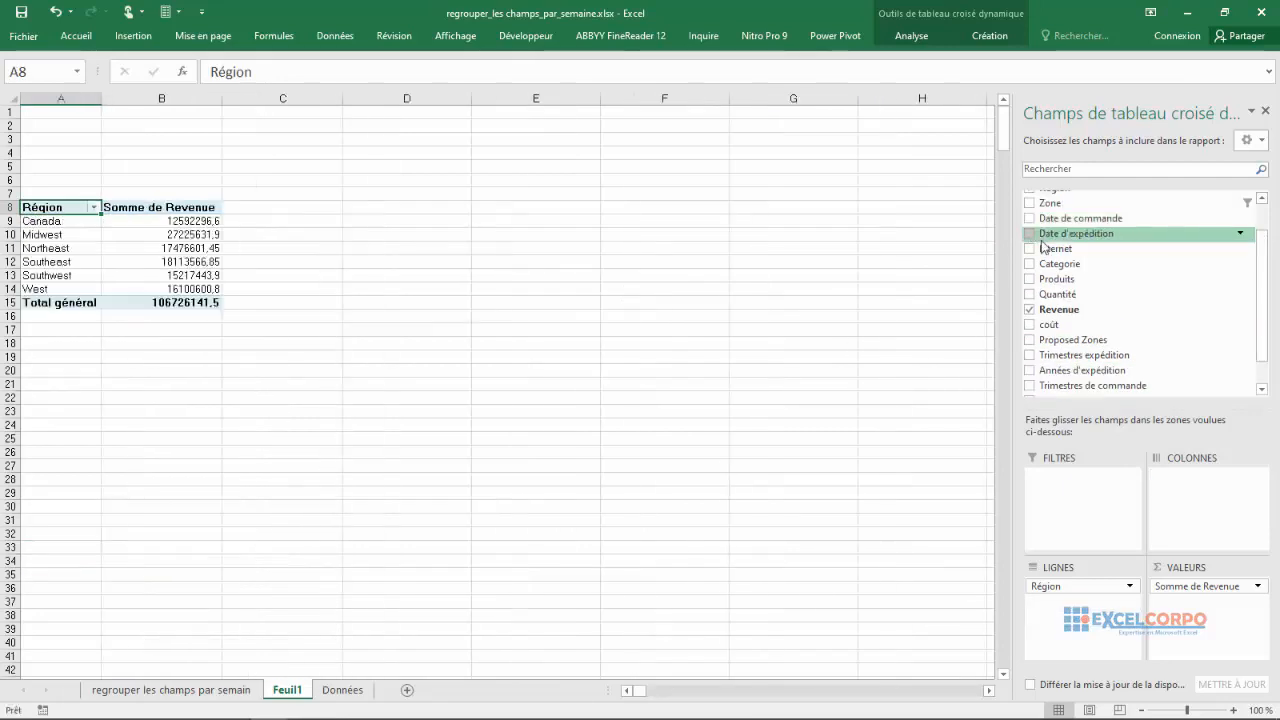
# - Add Années d'expédition as a row field after Région and Années date de commande as the column field
pyautogui.click(1031, 370)
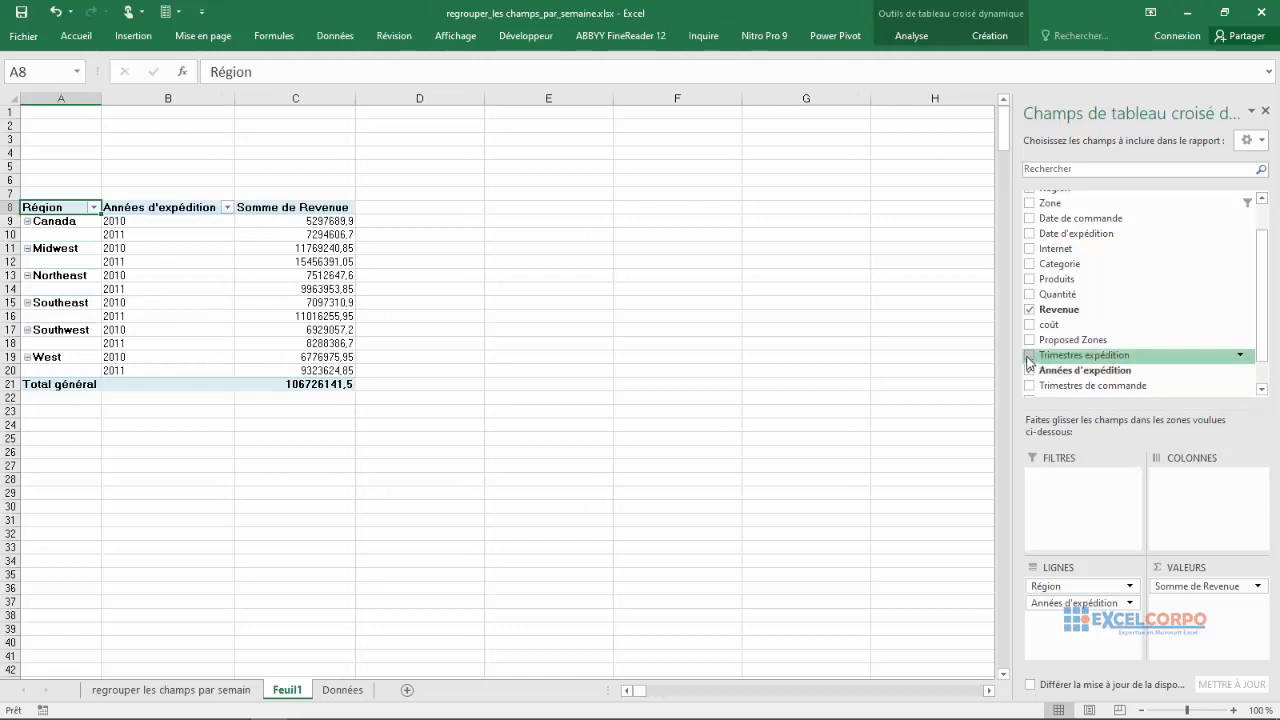
pyautogui.scroll(-1, 1033, 366)
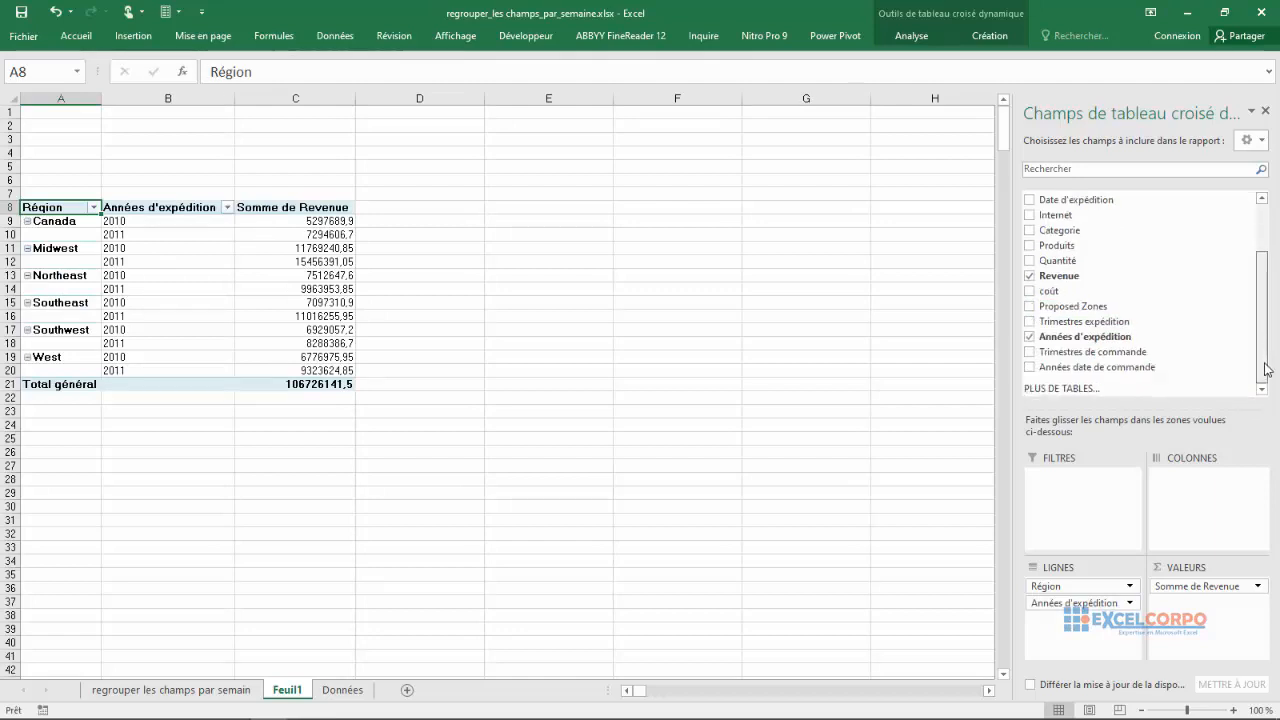
pyautogui.moveTo(1033, 374); pyautogui.dragTo(1217, 495)
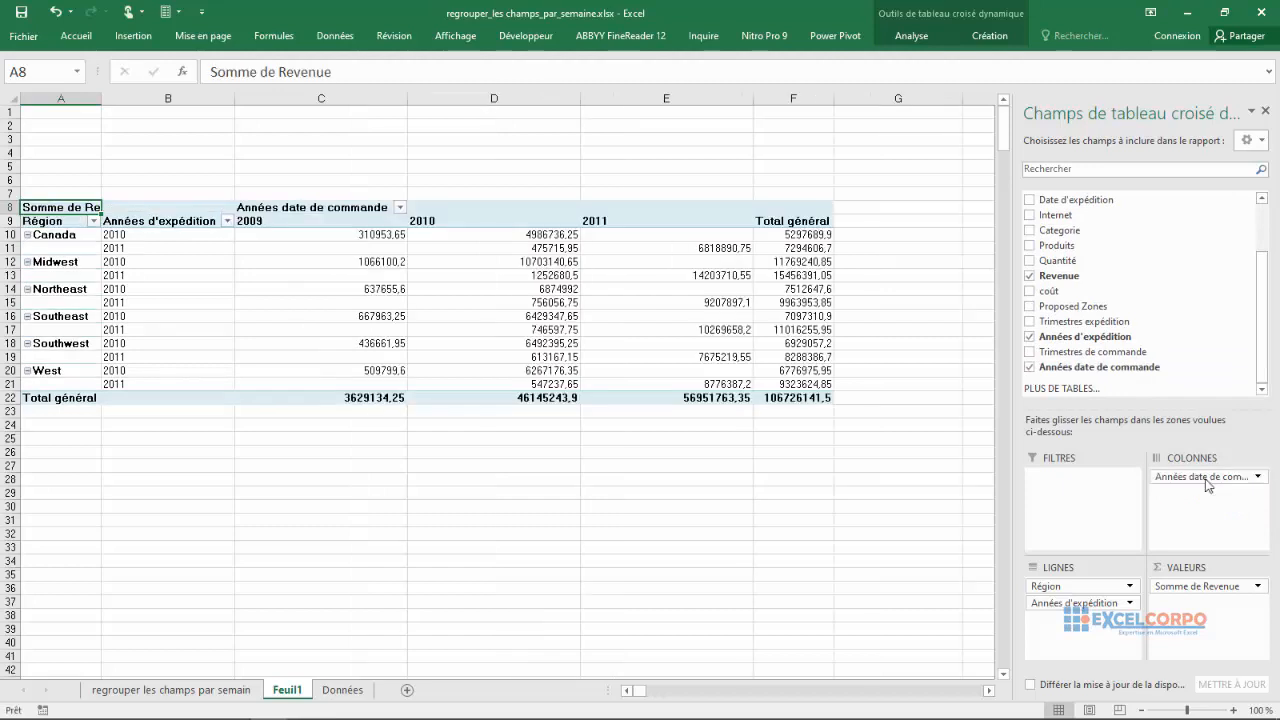
pyautogui.click(370, 307)
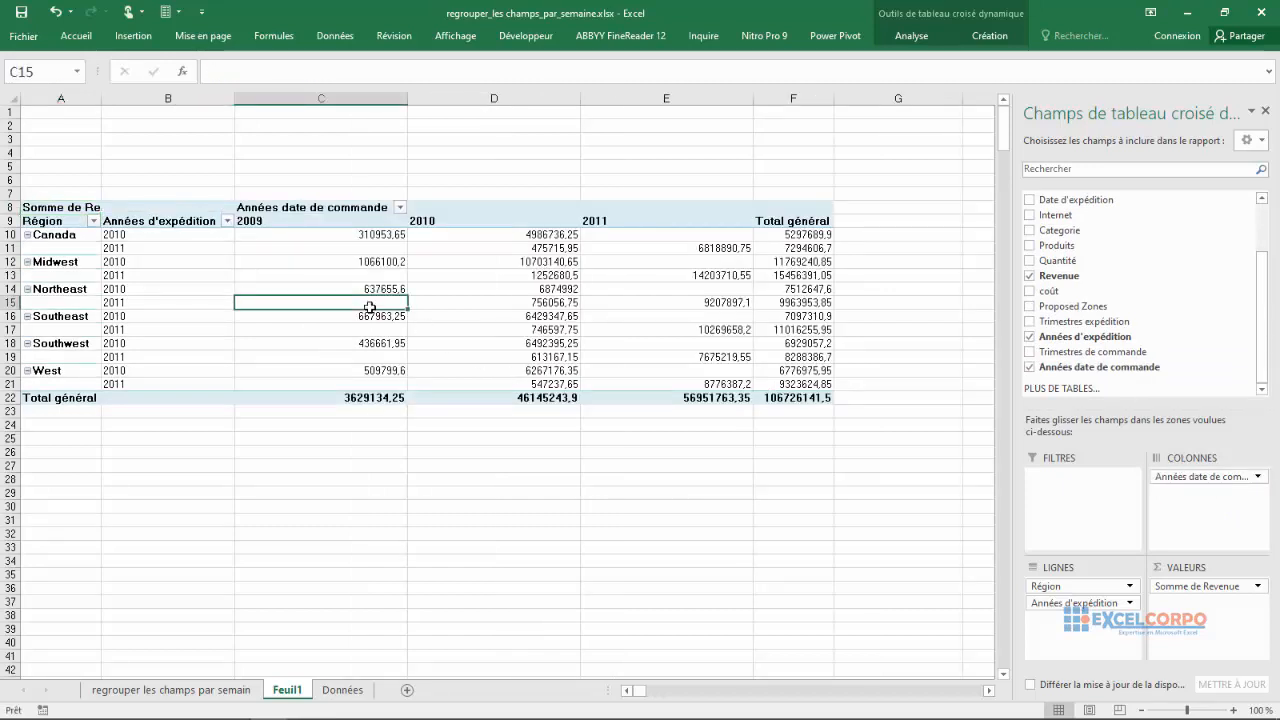